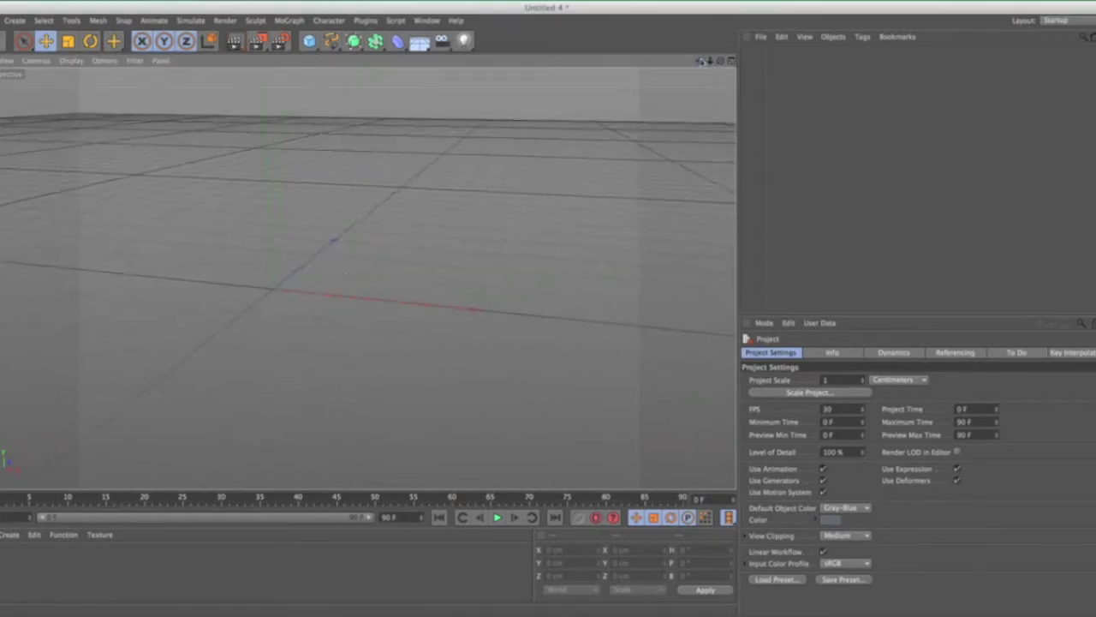
- Add a MoText object to the empty scene and set its text to "Manzy xo"
click(289, 20)
click(302, 171)
drag(769, 410, 796, 411)
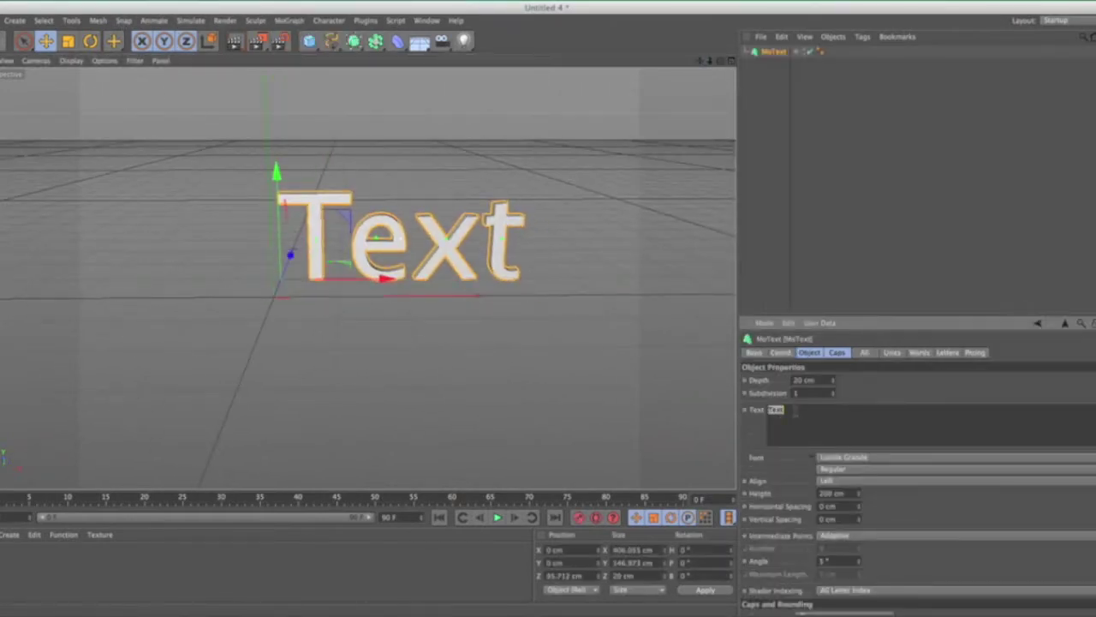
text(Manzy xo)
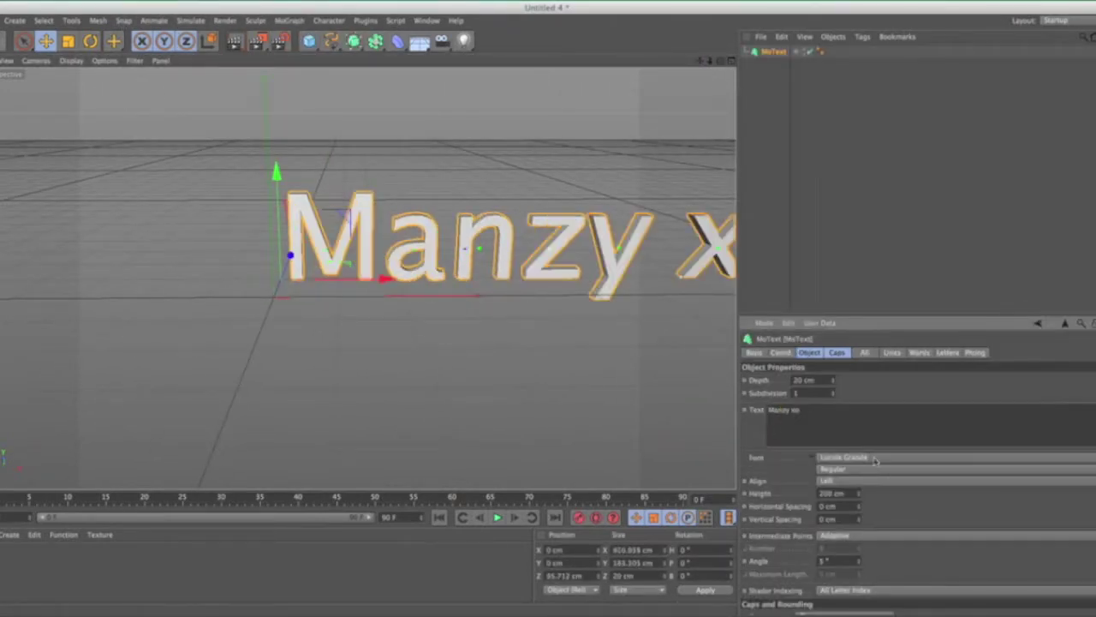
- Set the MoText font to PoetsenOne
click(886, 458)
click(884, 440)
click(883, 457)
scroll(1028, 454, up, 20)
scroll(1007, 477, down, 15)
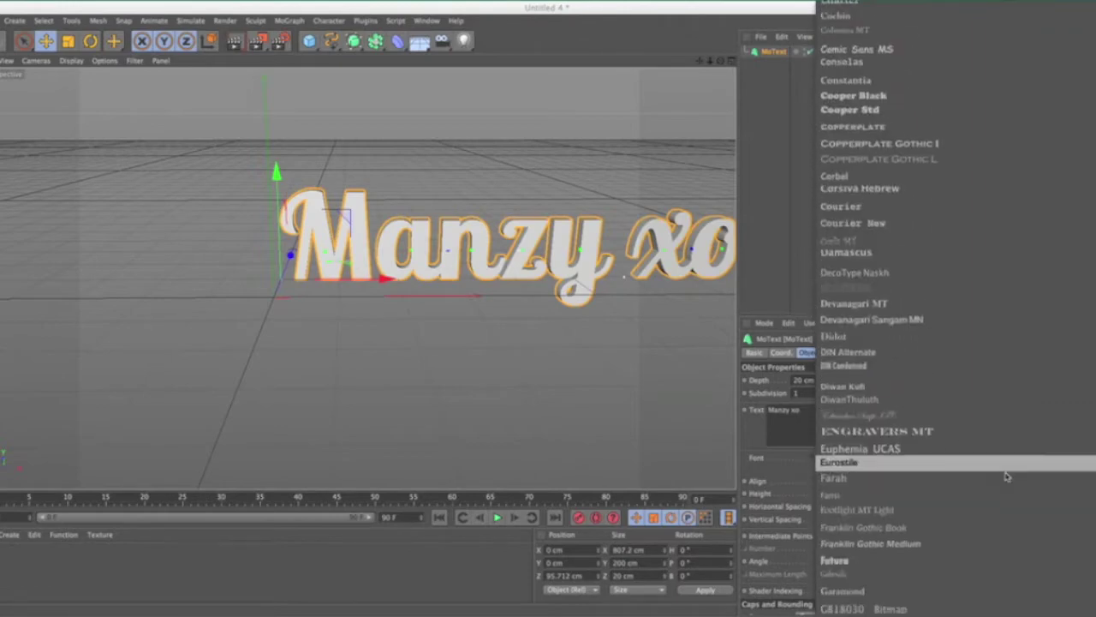
scroll(871, 331, down, 20)
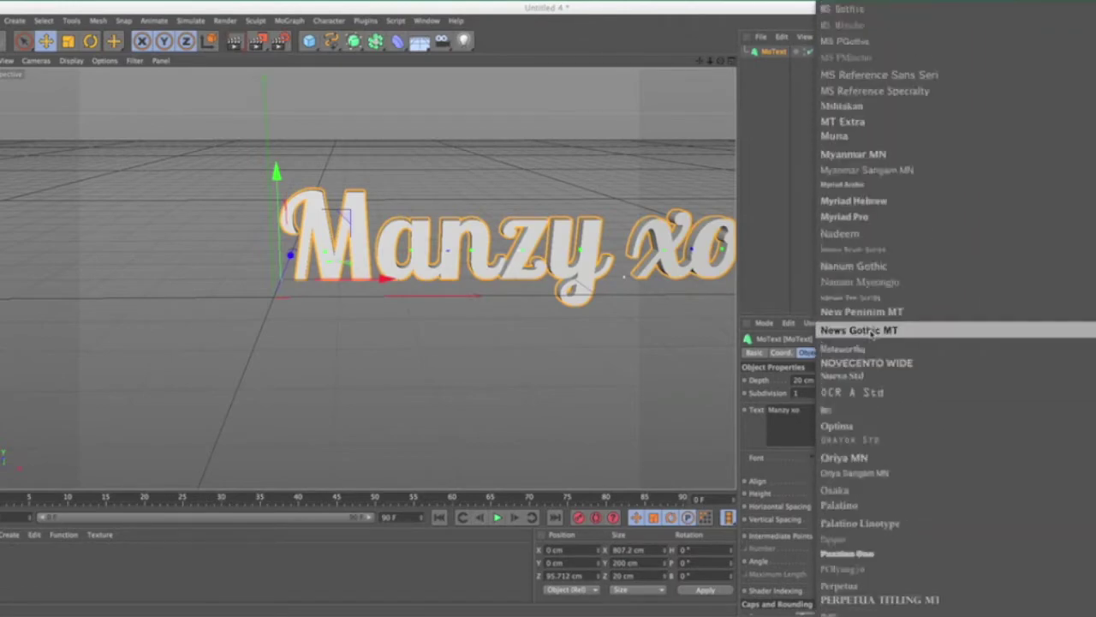
scroll(905, 214, up, 20)
click(890, 319)
click(874, 457)
scroll(908, 355, down, 20)
scroll(896, 258, down, 15)
click(898, 387)
- Give the back copy of the text a depth of 58 cm and set its start cap to Fillet Cap
drag(833, 380, 832, 355)
drag(702, 61, 777, 78)
click(837, 352)
click(844, 380)
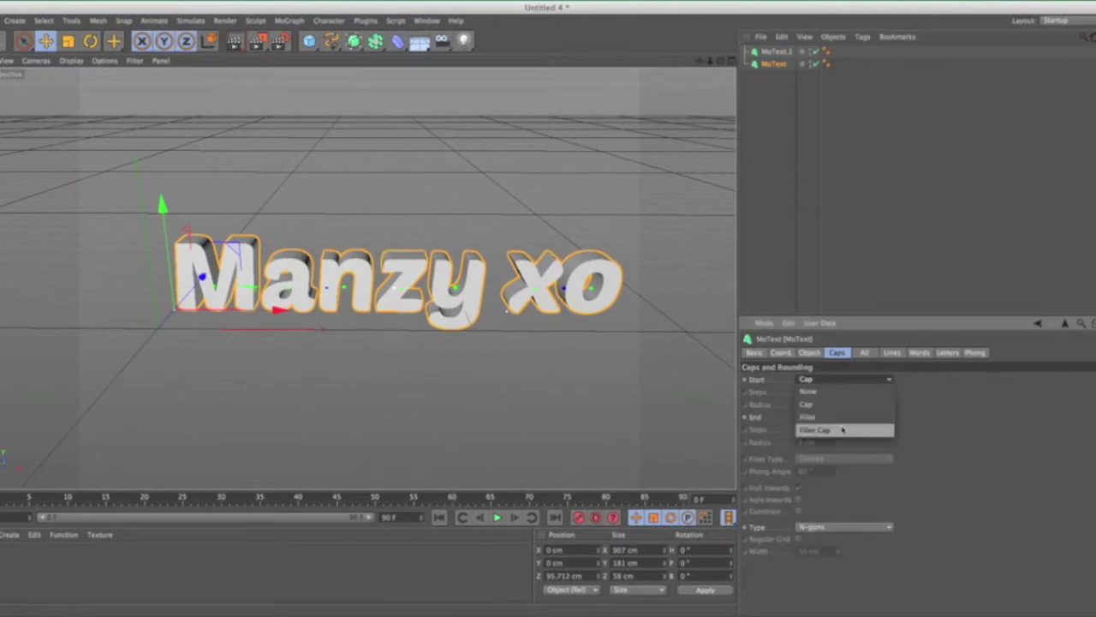
click(842, 430)
click(755, 352)
click(809, 352)
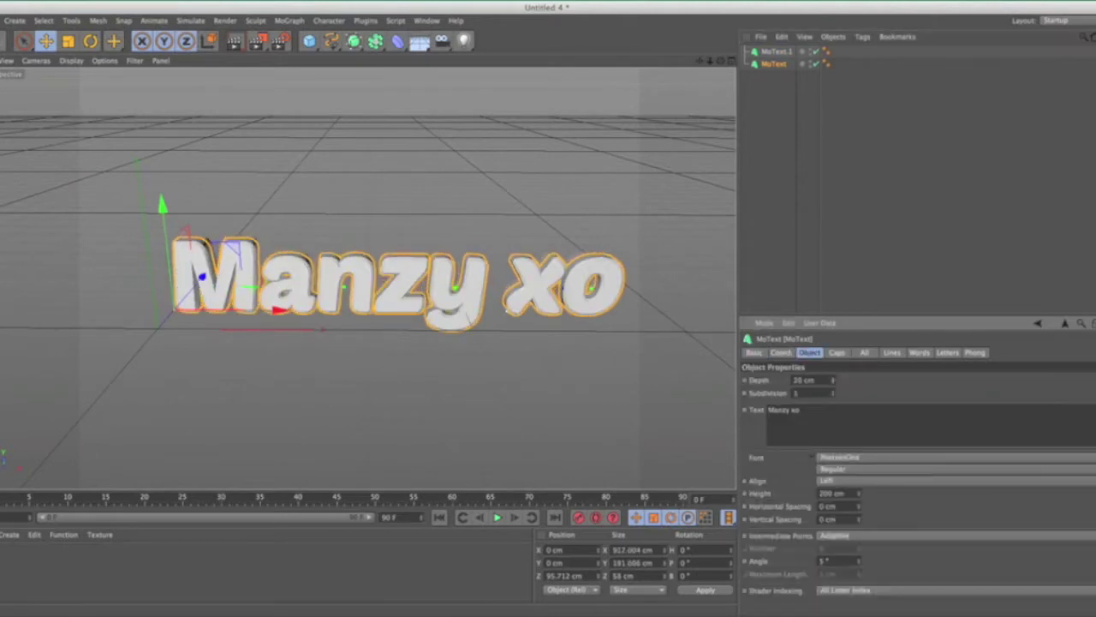
- Create a new material and set its color to pink, RGB 255, 150, 150
drag(720, 61, 723, 71)
drag(473, 245, 478, 244)
click(540, 128)
drag(721, 60, 700, 67)
double_click(176, 561)
double_click(4, 559)
click(295, 126)
click(252, 104)
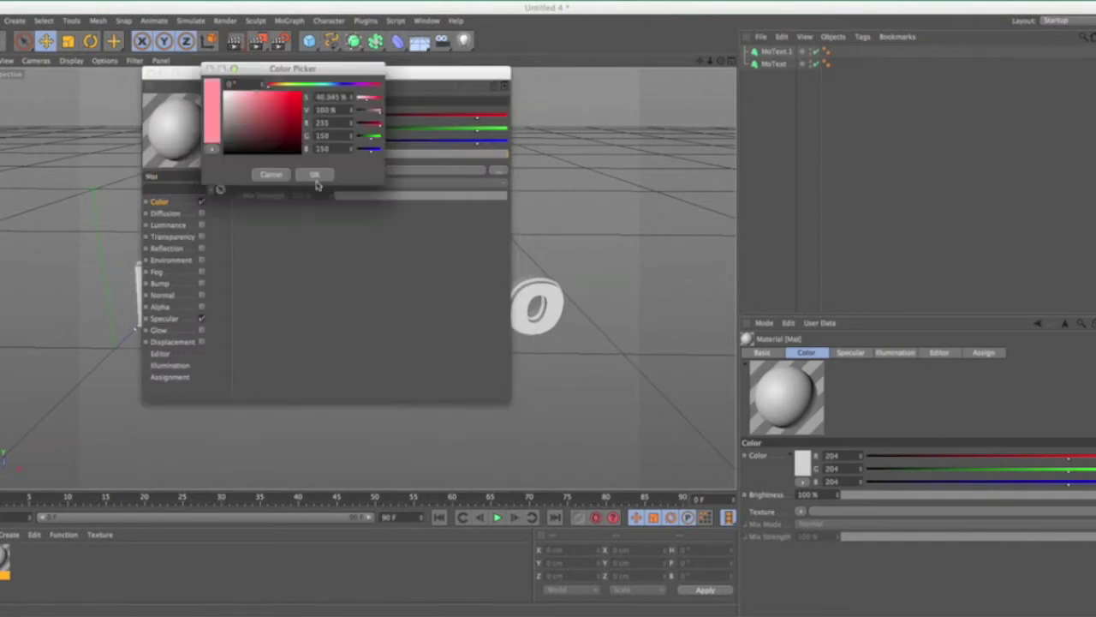
click(314, 174)
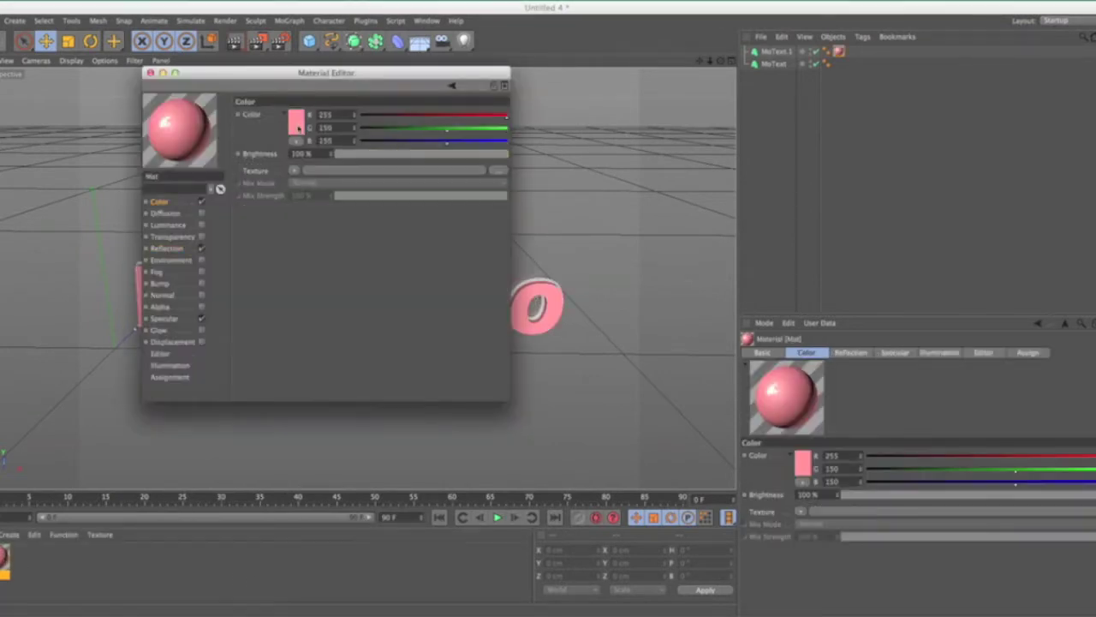
- Recolor the front text's material pale yellow and make a second, dark grey material for the back text
click(294, 126)
click(268, 97)
click(318, 176)
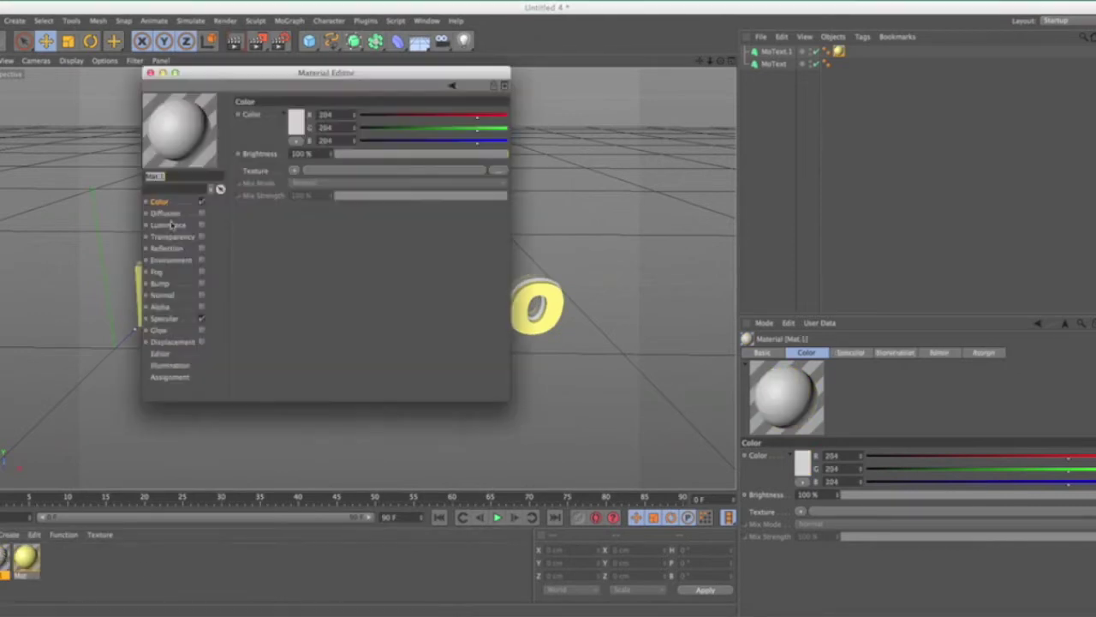
click(295, 125)
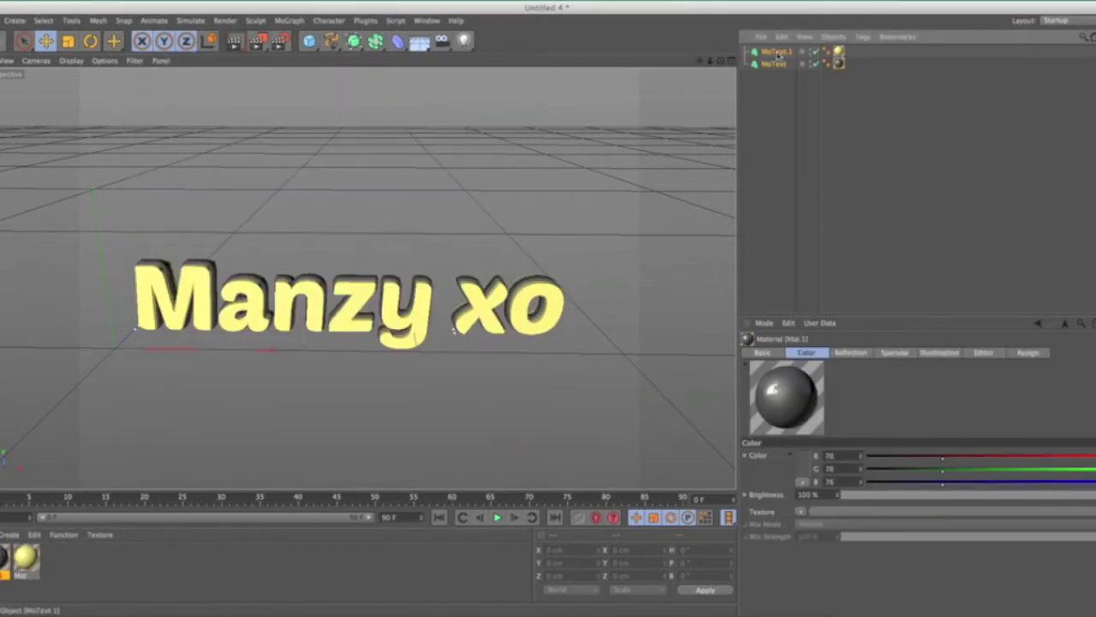
- Convert both MoText objects into editable objects with separate letters
drag(754, 46, 781, 88)
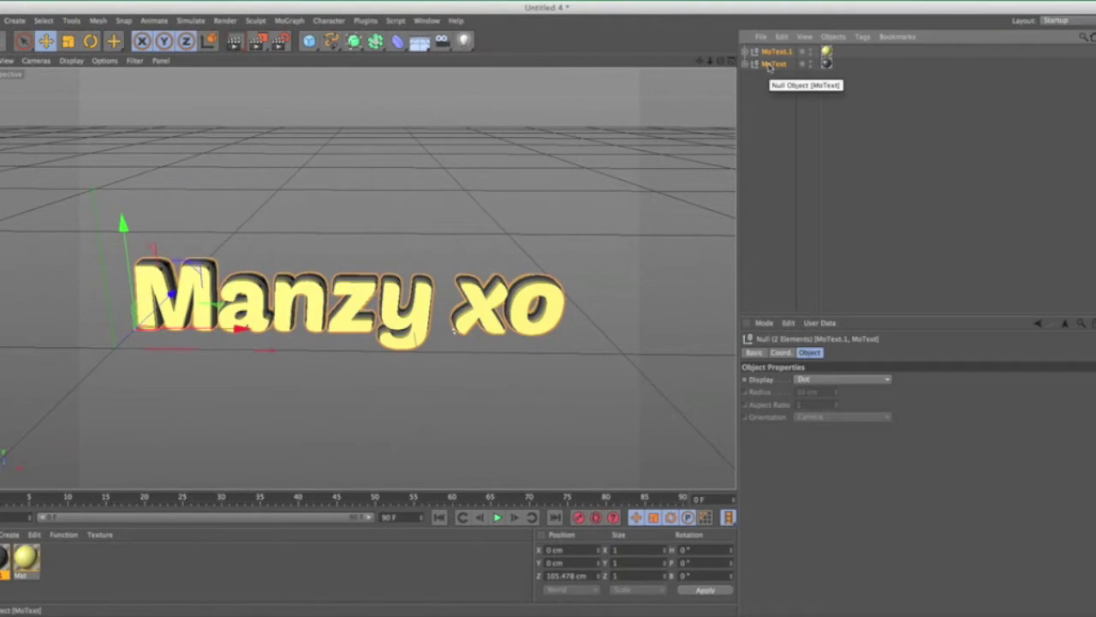
click(167, 298)
shift+click(170, 263)
click(91, 41)
drag(161, 347, 71, 240)
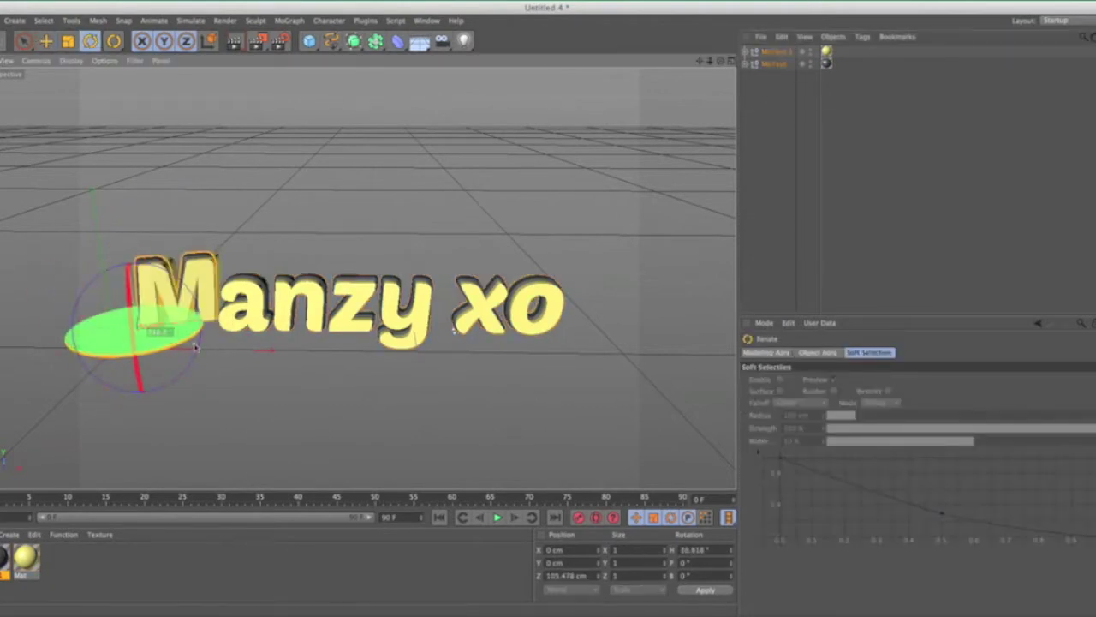
click(244, 312)
shift+click(244, 279)
alt+drag(257, 292, 313, 369)
key(super+z)
key(super+z)
key(super+z)
key(super+z)
key(super+z)
key(super+z)
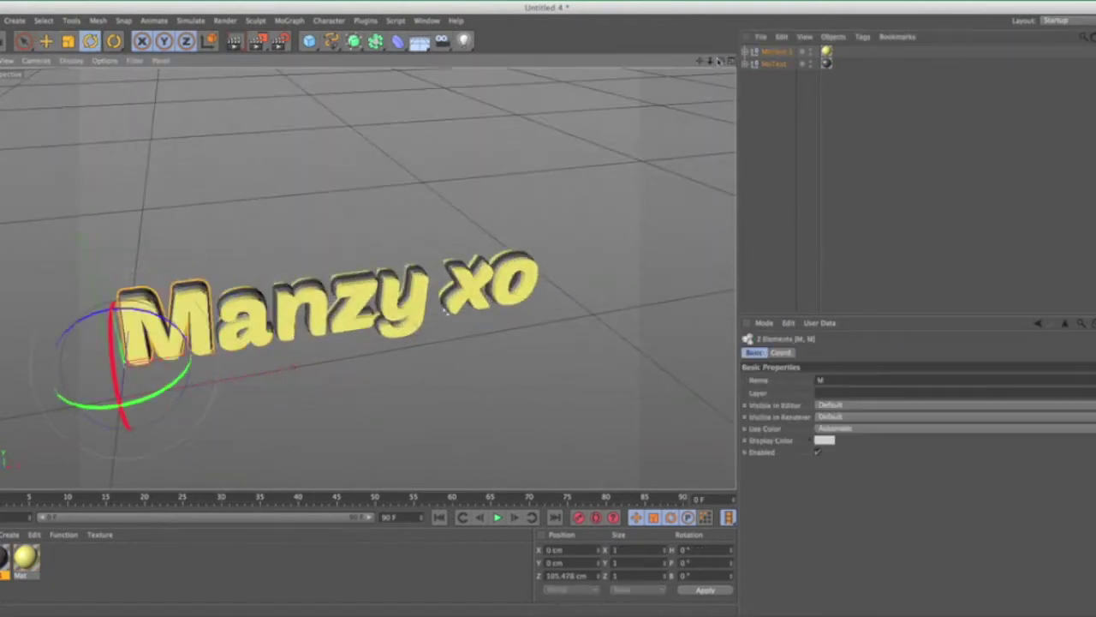
- Rotate the paired front and back M letters, and the a letters, into tilted angles
click(196, 307)
shift+click(190, 286)
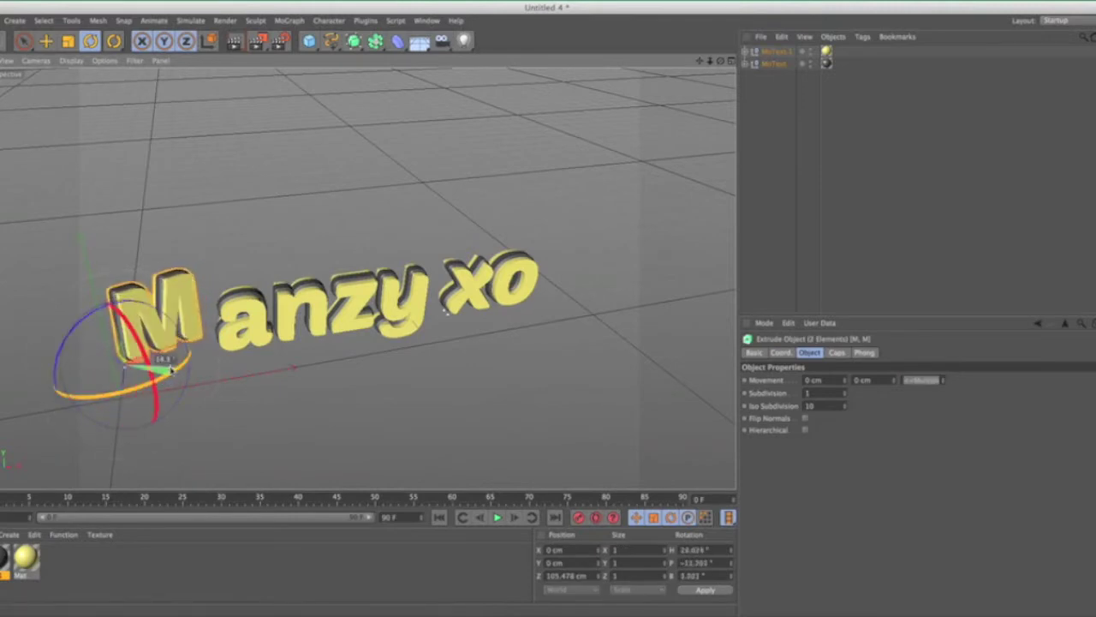
click(257, 386)
click(245, 321)
drag(216, 347, 197, 370)
scroll(197, 373, up, 1)
- Rotate the n, z and y letters of both text layers slightly to vary their angles
click(313, 285)
click(364, 330)
shift+click(430, 267)
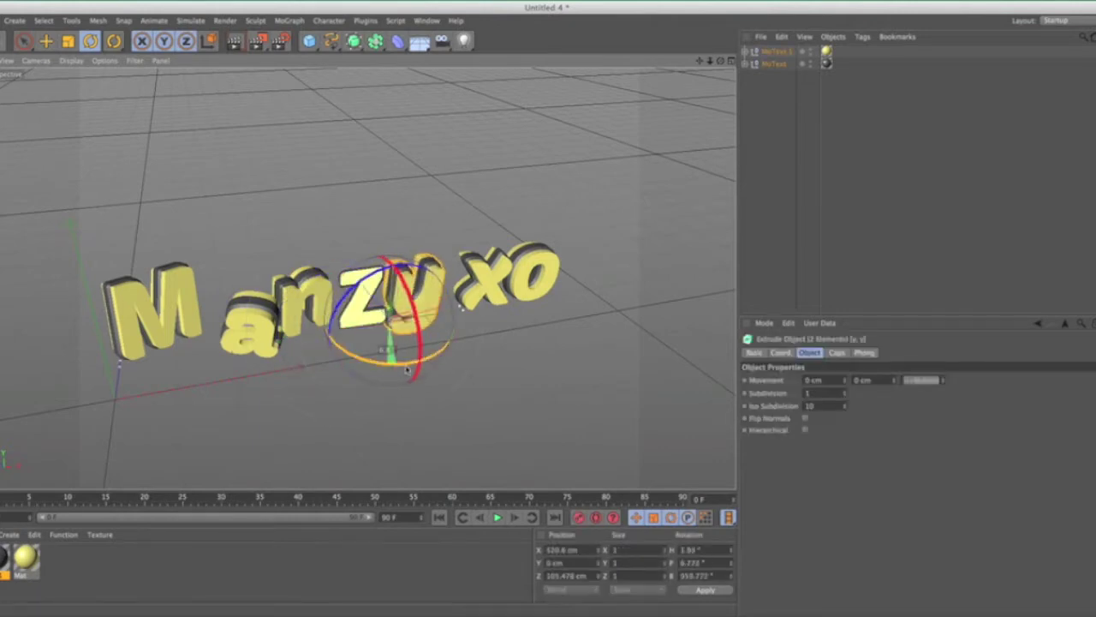
- Rotate the paired x letters and the paired o letters to tilt them individually
click(490, 280)
shift+click(470, 255)
drag(494, 287, 521, 312)
click(524, 255)
shift+click(548, 279)
click(591, 214)
- Readjust the rotation of the paired M letters from a front-facing view
mouse_move(720, 61)
mouse_down()
mouse_move(677, 26)
mouse_move(717, 68)
mouse_up()
click(160, 287)
shift+click(172, 275)
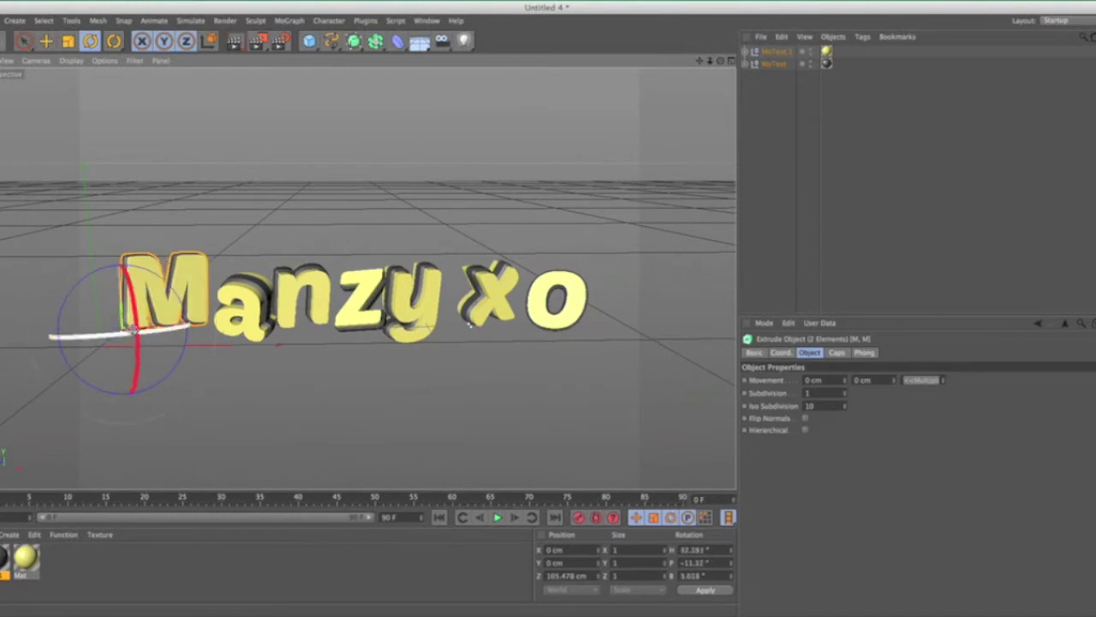
click(262, 352)
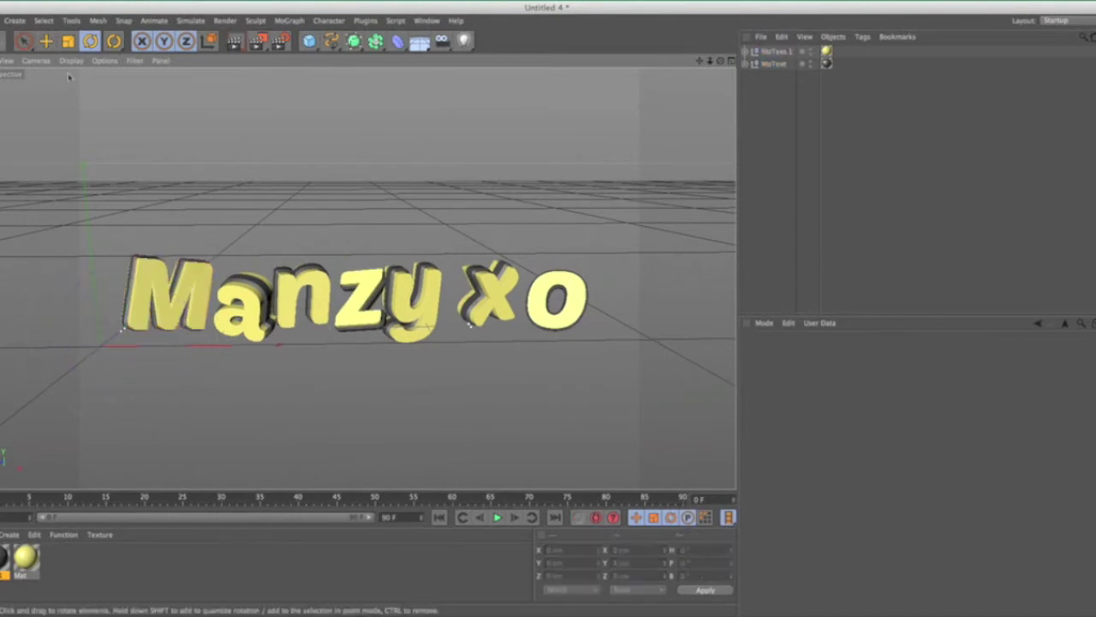
- Nudge the M letters and the z letter with the Move tool to even out the spacing
click(46, 41)
click(162, 291)
shift+click(133, 295)
click(274, 368)
click(377, 296)
click(407, 364)
- Move the paired o letters closer to the x, to about X 779 cm
click(577, 296)
shift+click(531, 301)
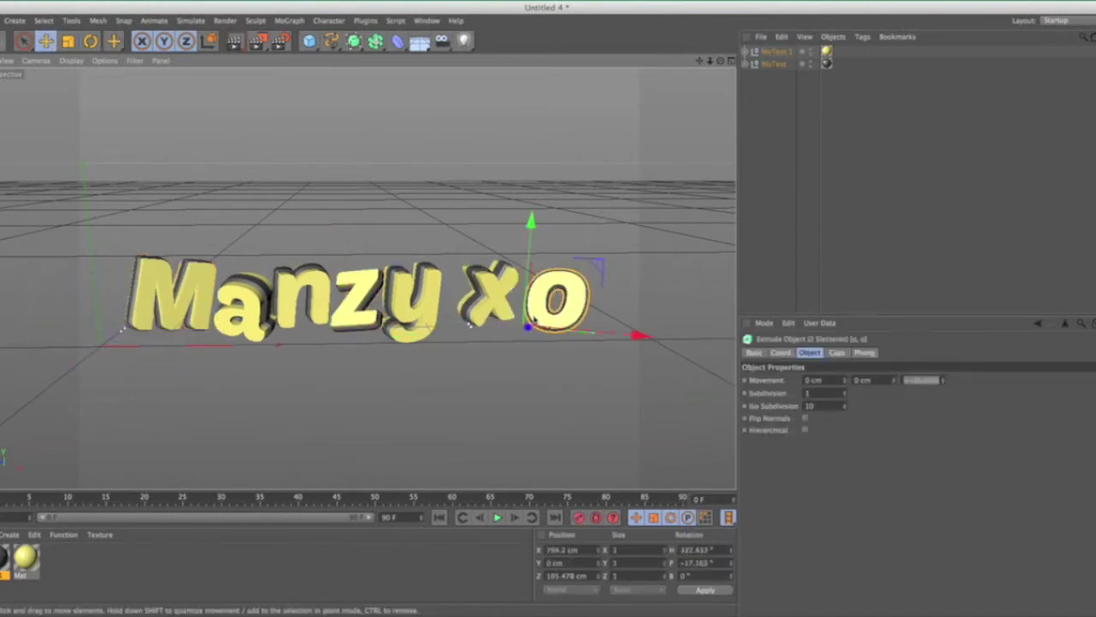
drag(640, 334, 632, 334)
click(579, 368)
- Rotate the paired o letters to refine their tilt beside the x
key(r)
click(569, 296)
shift+click(523, 304)
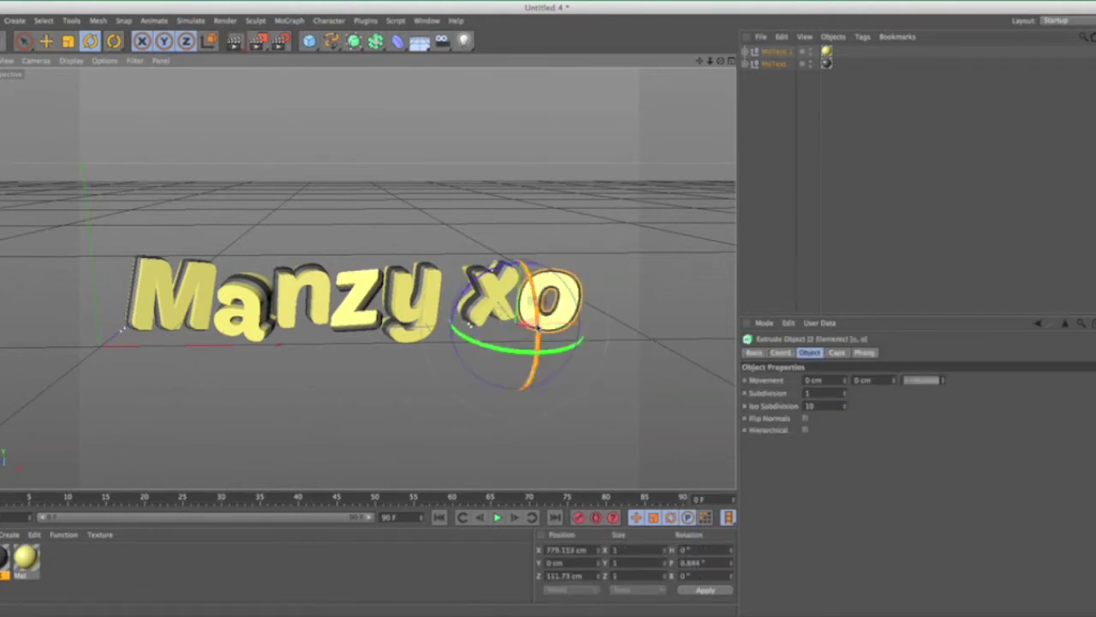
click(621, 404)
- Add a light and place it just above the o at the end of the text
click(47, 41)
click(463, 42)
drag(141, 346, 589, 344)
drag(549, 317, 528, 221)
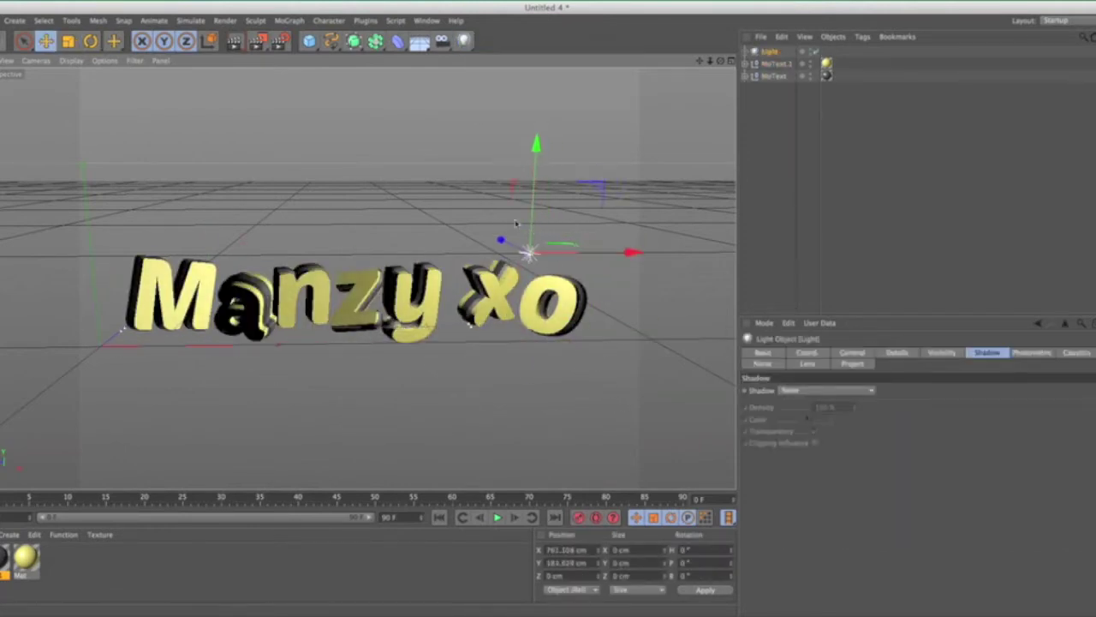
- Add two more lights, placing one above the M and moving the other beyond the start of the text
click(464, 40)
click(463, 41)
drag(131, 347, 314, 346)
click(177, 256)
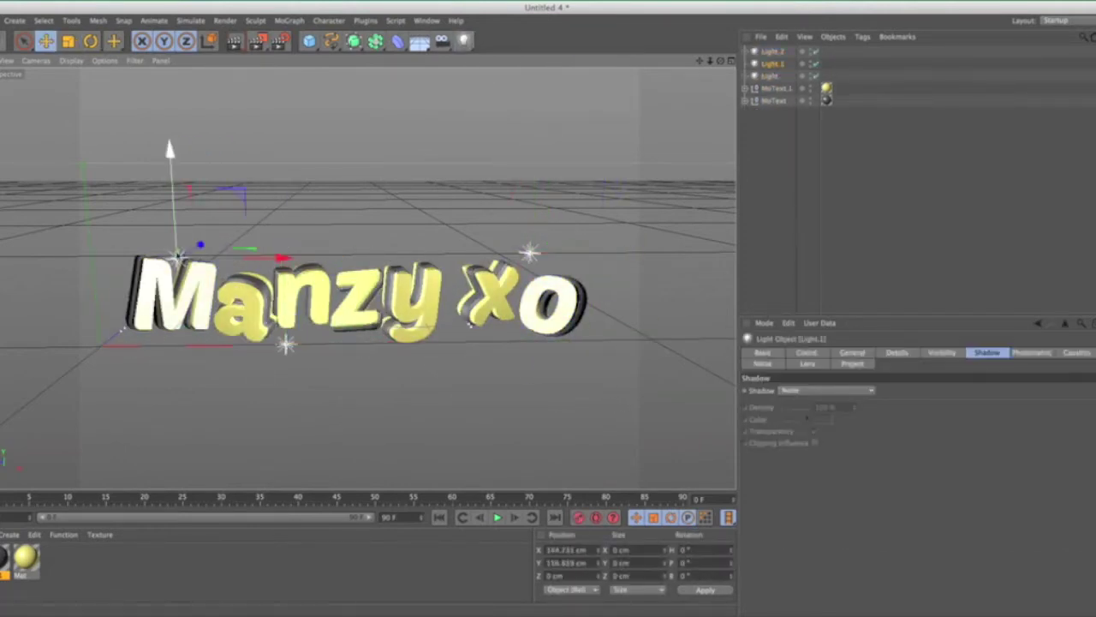
drag(257, 287, 110, 324)
click(286, 345)
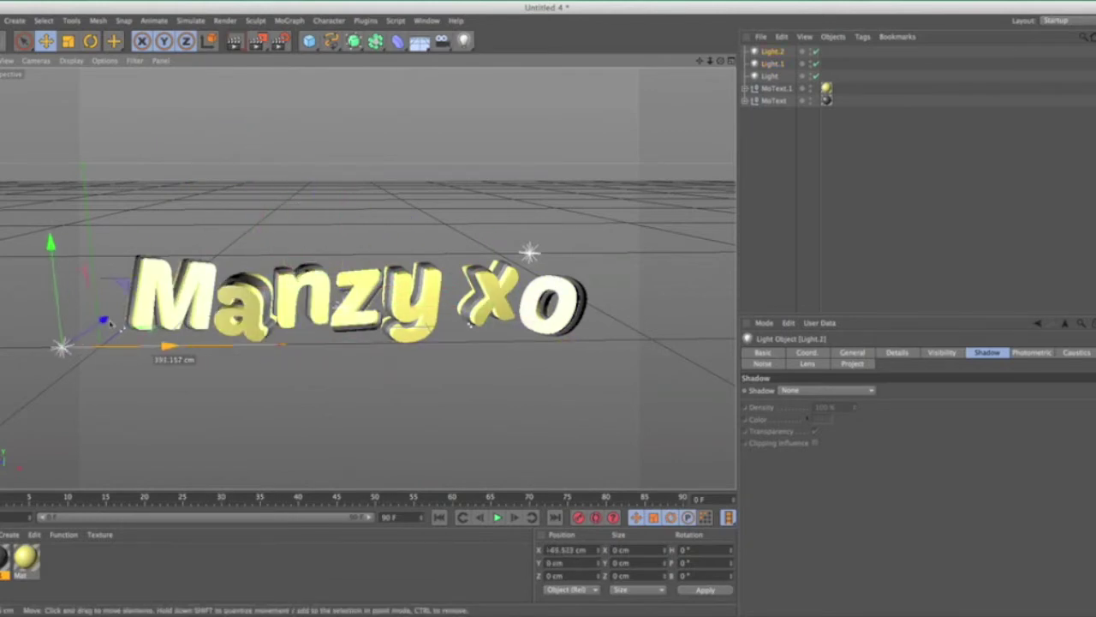
drag(237, 329, 47, 327)
- Move the middle light to just below the a and shift the light near the o farther away from the text
click(346, 300)
click(345, 255)
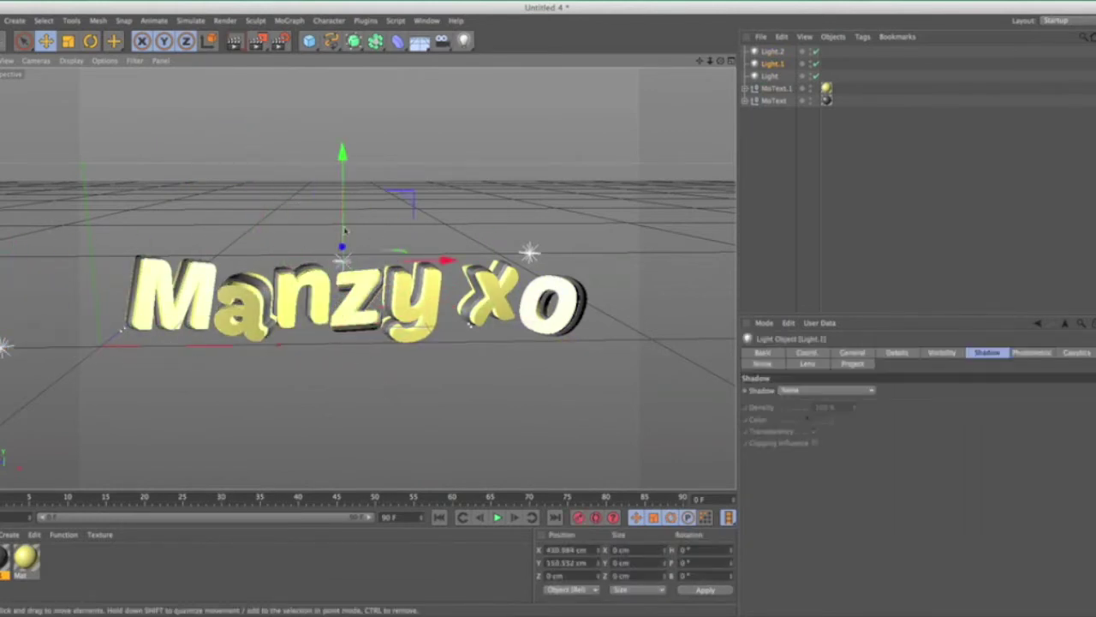
drag(441, 260, 356, 259)
drag(247, 156, 250, 238)
click(539, 392)
click(529, 252)
drag(632, 253, 178, 255)
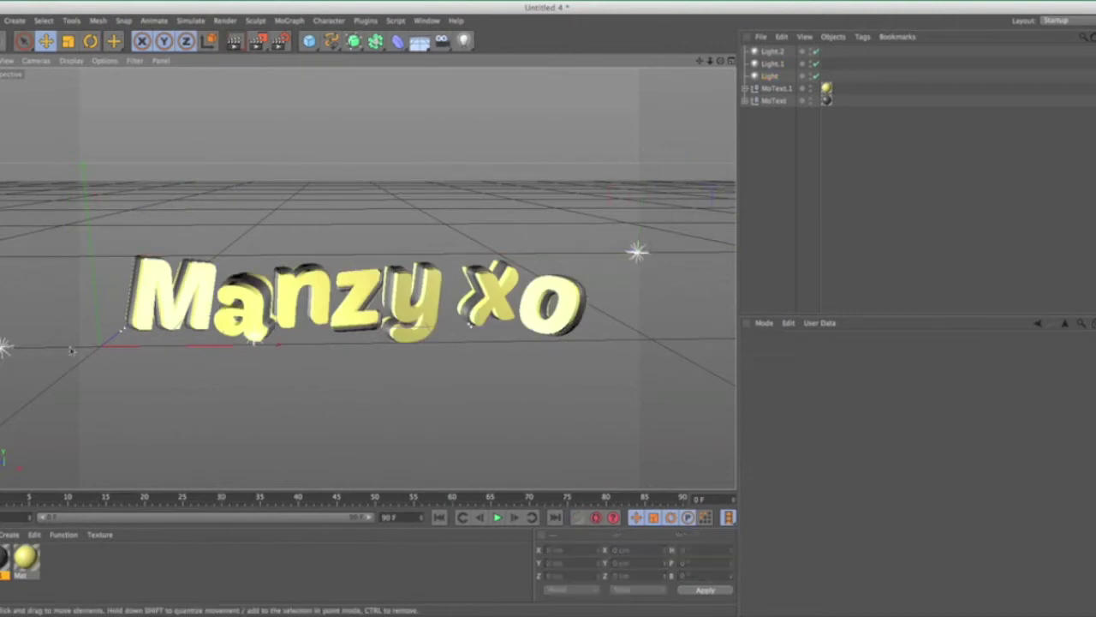
- Delete the light lying beyond the M, keeping the ones below the a and beside the o
click(583, 301)
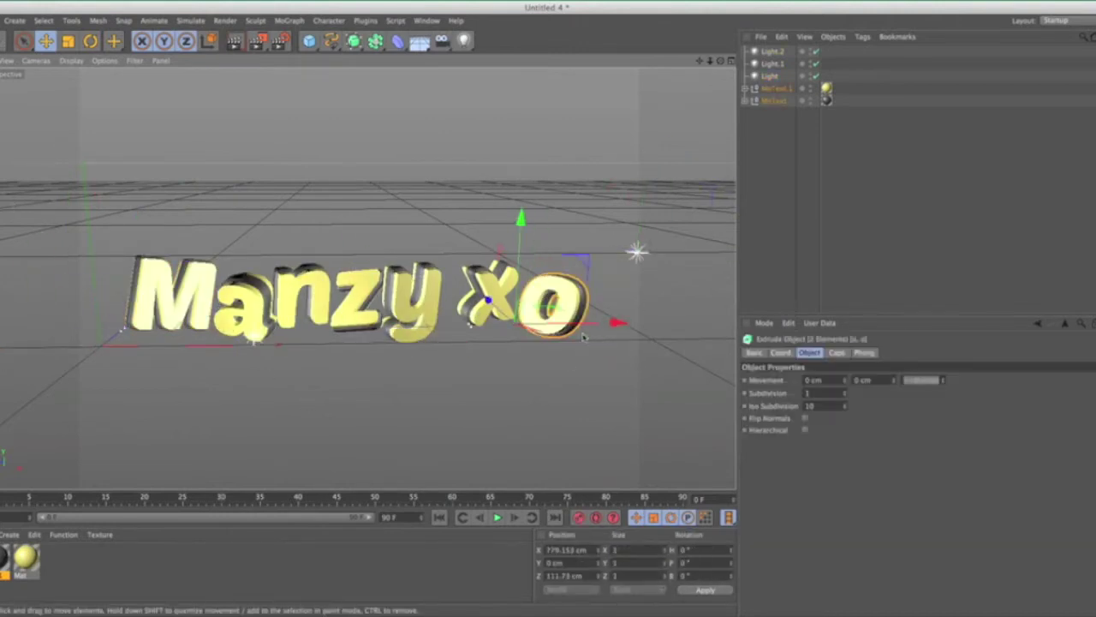
click(44, 125)
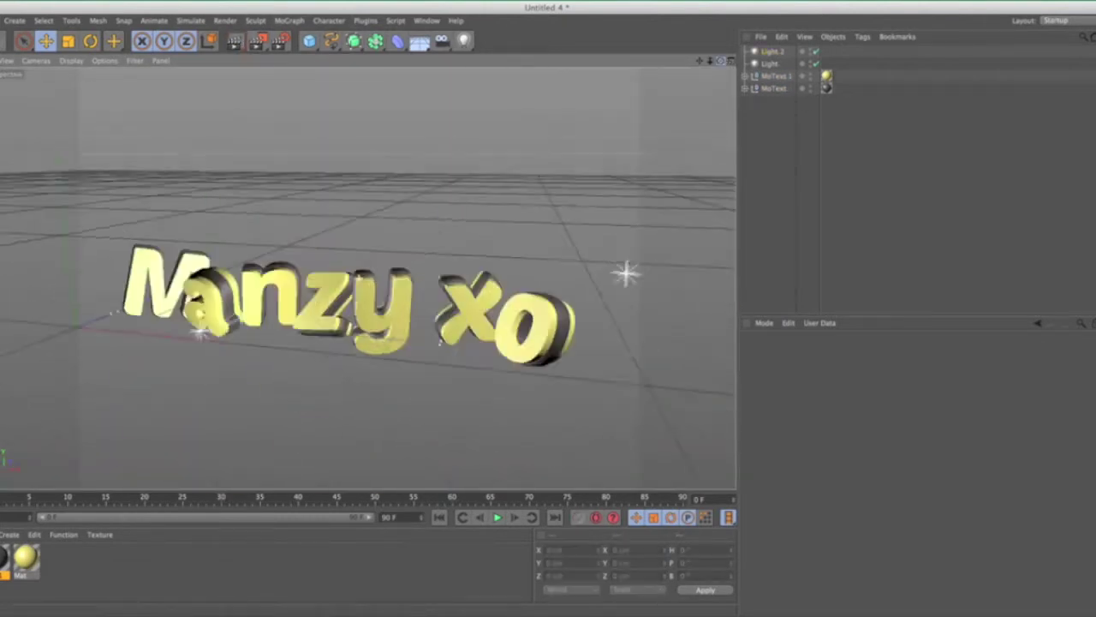
drag(720, 61, 771, 61)
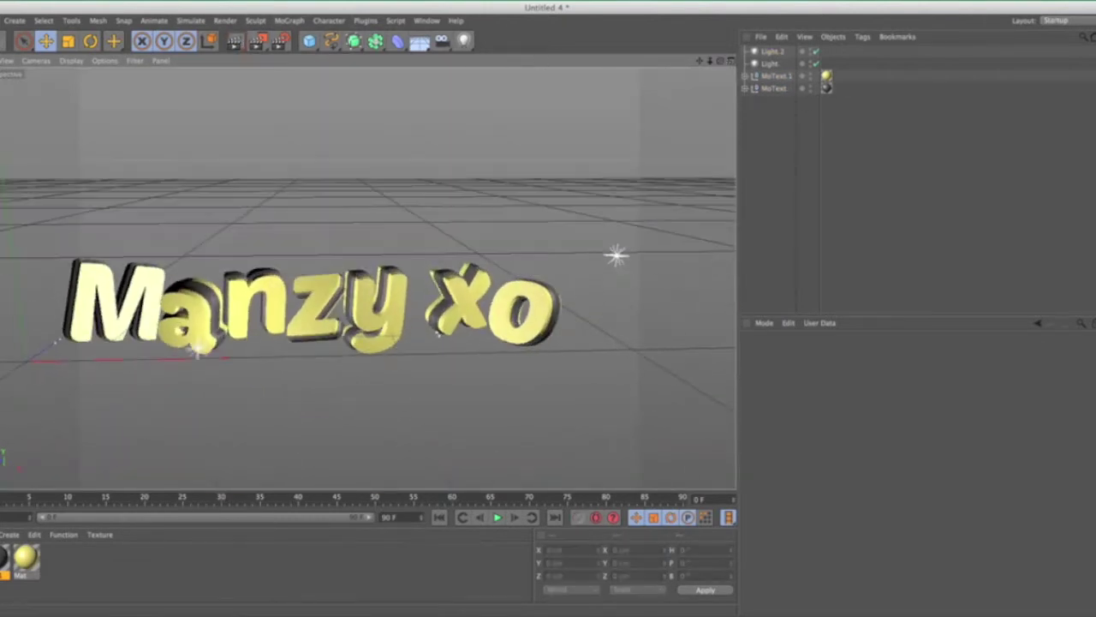
- Set the render output to the HDV/HDTV 720 25 preset, 1280 x 720 pixels
click(281, 41)
click(69, 52)
mouse_move(169, 86)
click(260, 101)
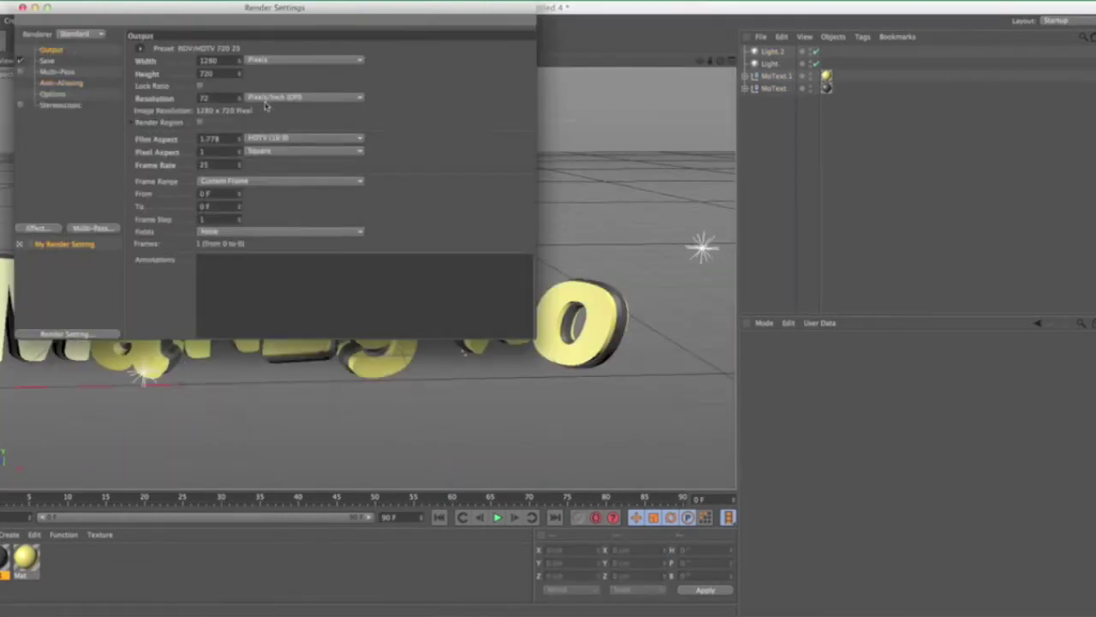
- Set the render to save as "Manzy C3D" in Documents and choose its image file format
click(48, 61)
click(519, 72)
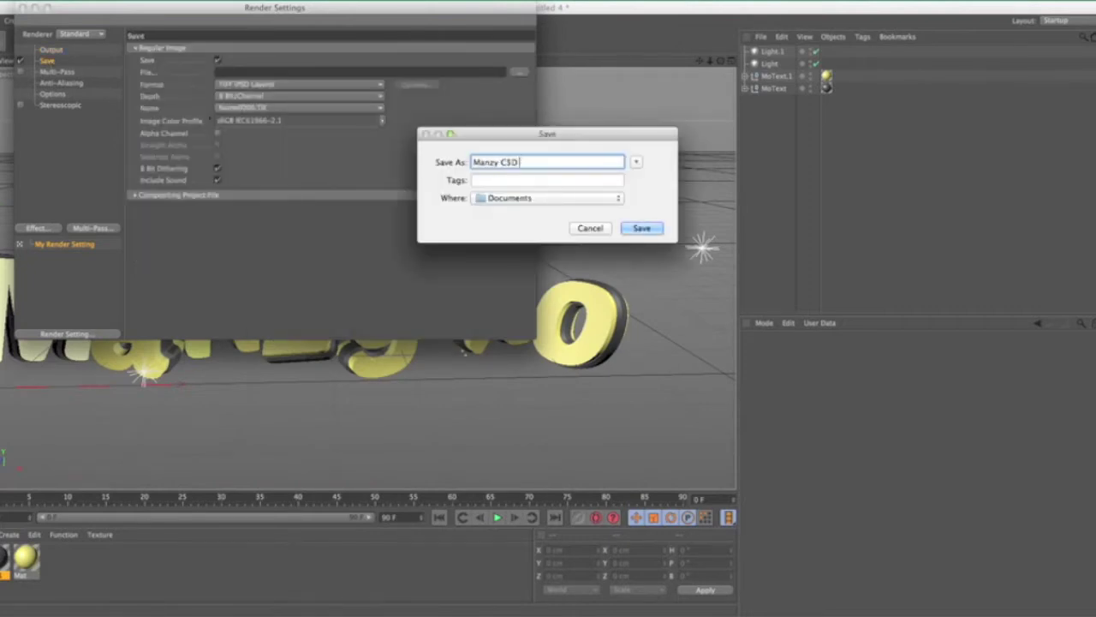
key(Return)
click(251, 84)
click(306, 320)
- Add the Ambient Occlusion effect to the render settings and change its color gradient to white
click(67, 83)
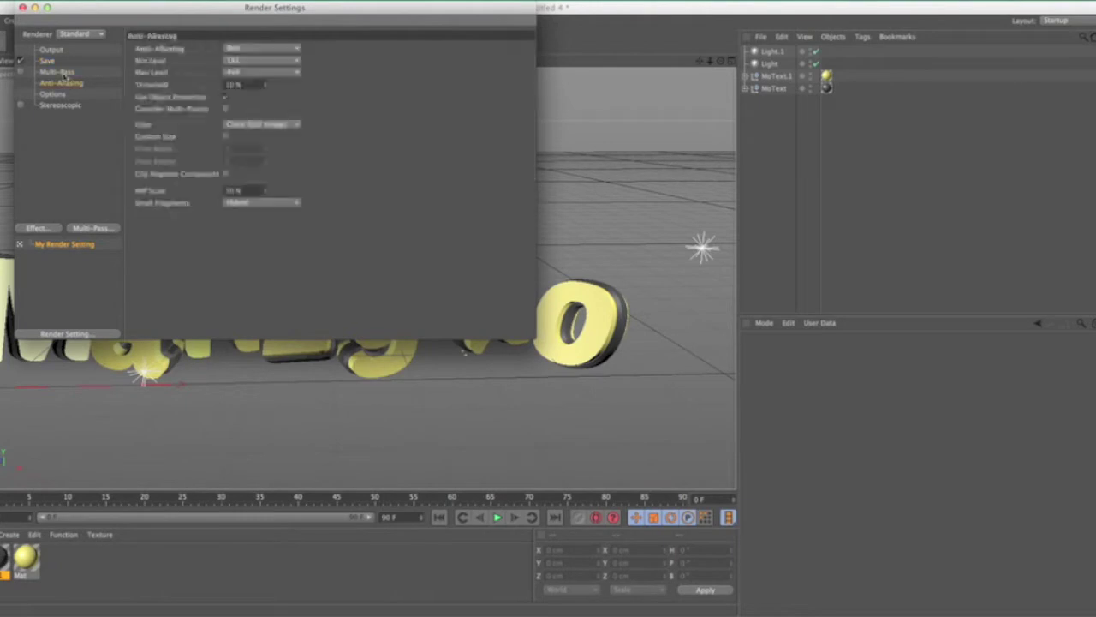
click(58, 104)
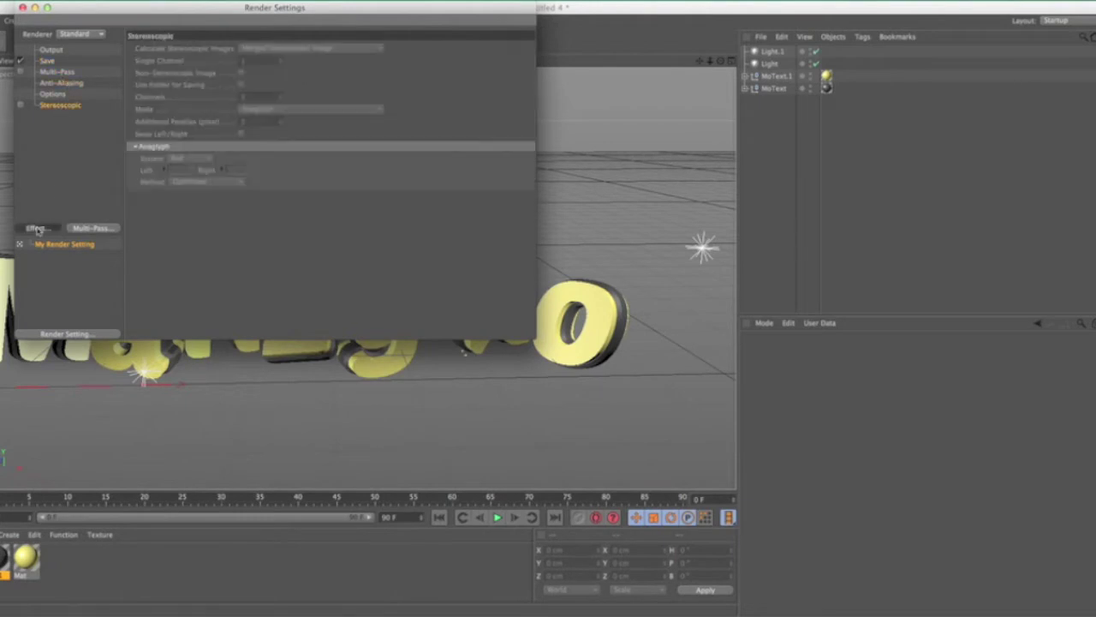
click(38, 229)
click(89, 231)
double_click(219, 85)
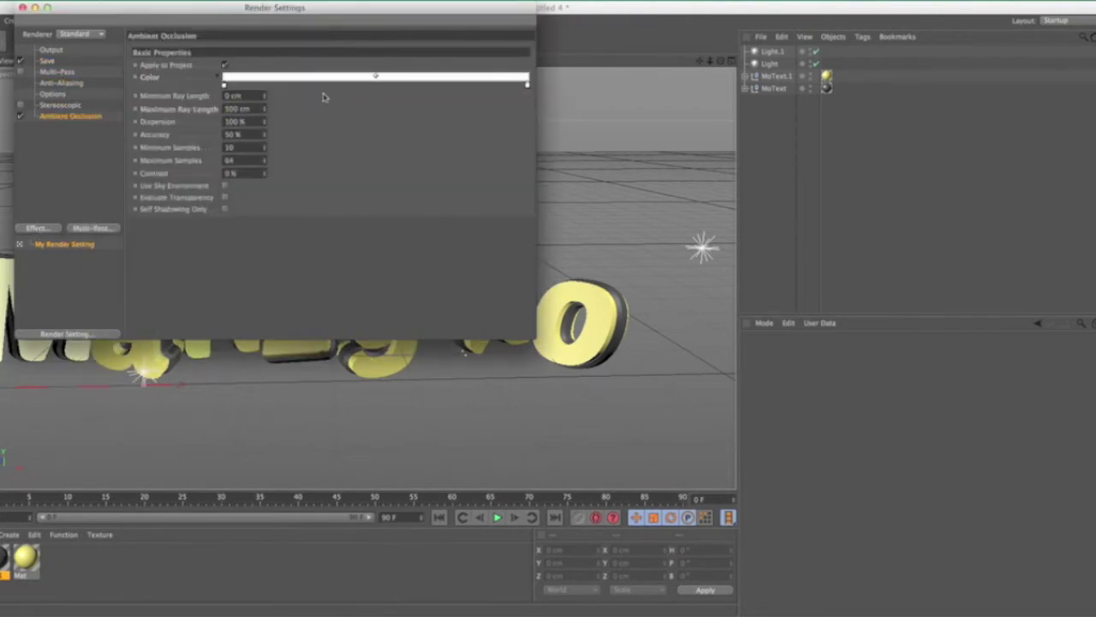
- Close the render settings and render the finished text scene
click(22, 7)
click(261, 50)
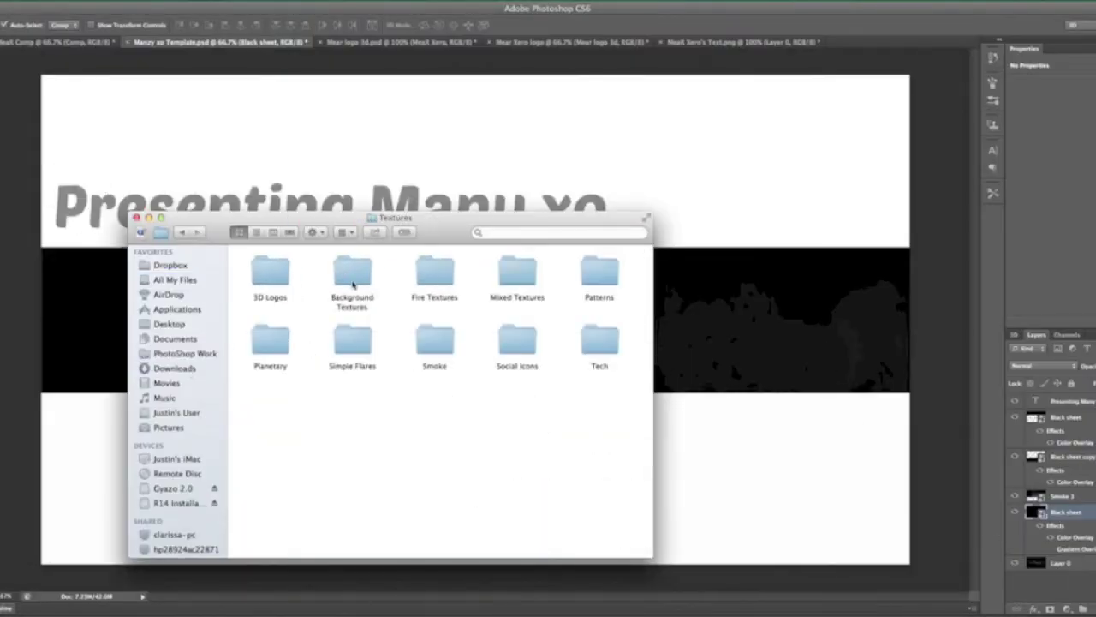
- Look through the Background Textures folder for a banner background, returning to the main Textures folder
double_click(352, 278)
drag(441, 400, 442, 475)
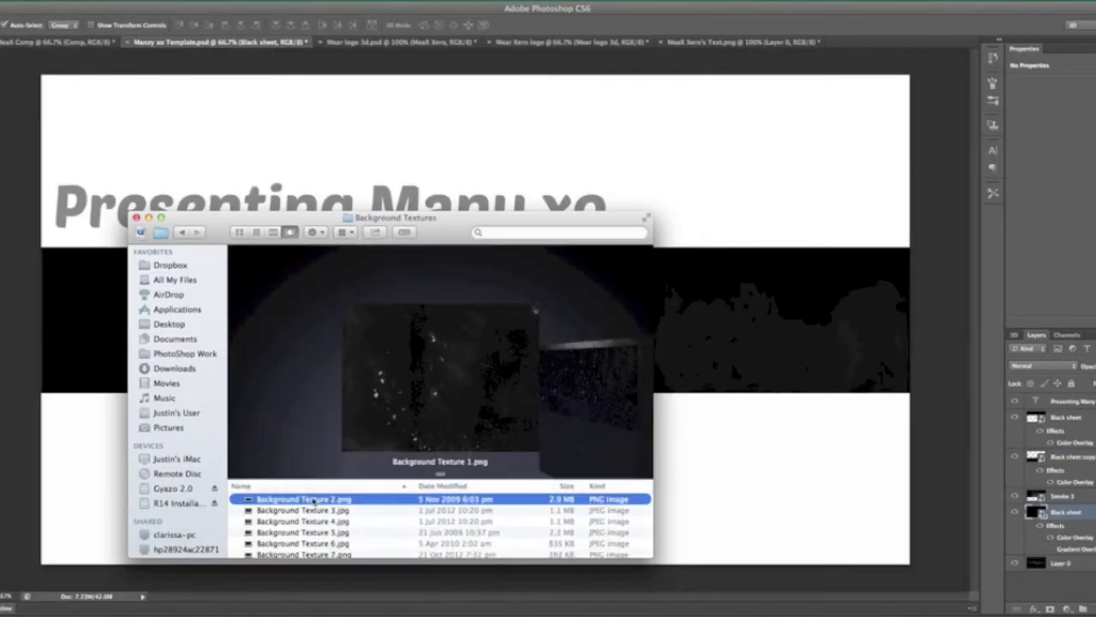
scroll(595, 409, down, 20)
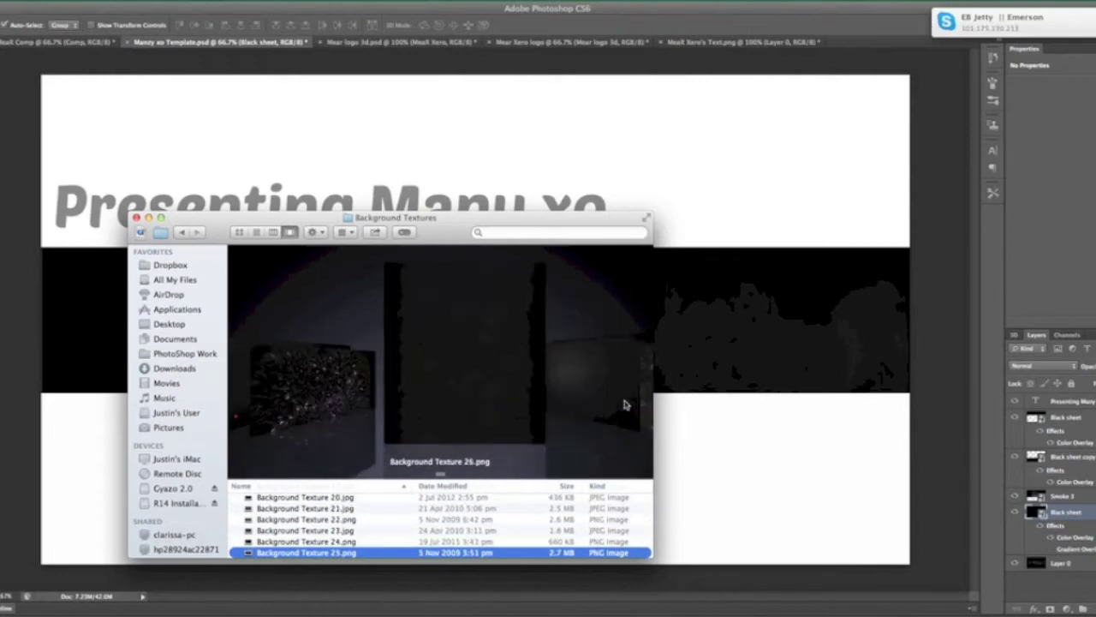
scroll(587, 405, down, 12)
click(184, 354)
double_click(459, 283)
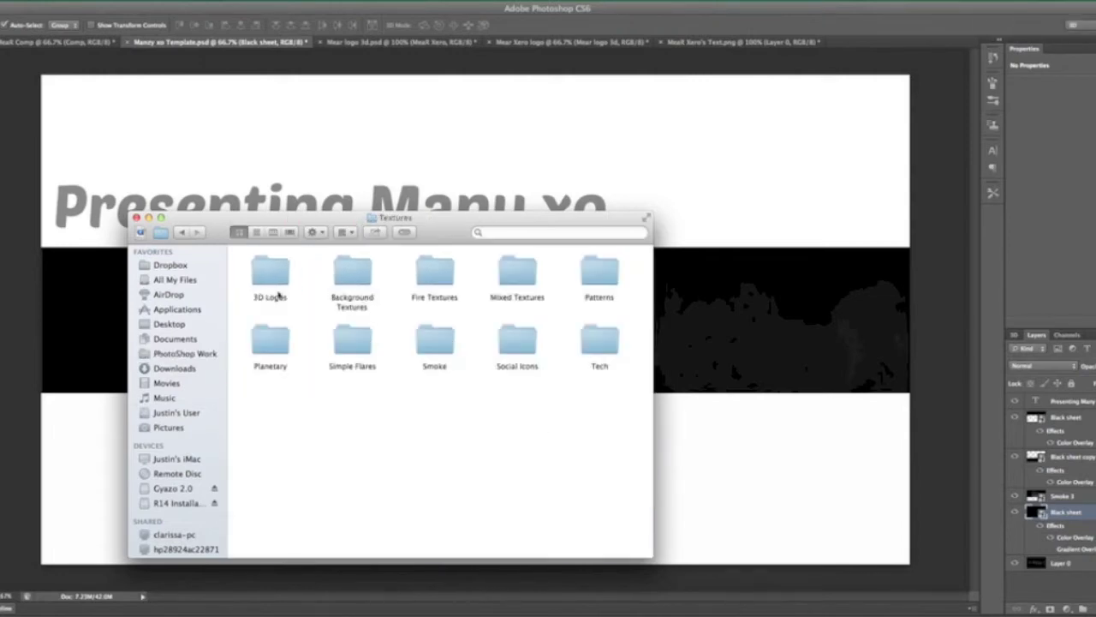
- Place the texture_107 image from the Mixed Textures folder, scale it over the black strip and reduce its opacity
double_click(517, 274)
click(290, 232)
scroll(428, 377, down, 8)
drag(423, 378, 711, 360)
drag(718, 195, 578, 519)
shift+drag(712, 498, 1050, 612)
drag(688, 345, 491, 254)
shift+drag(856, 53, 951, 36)
key(Return)
drag(1095, 368, 1088, 380)
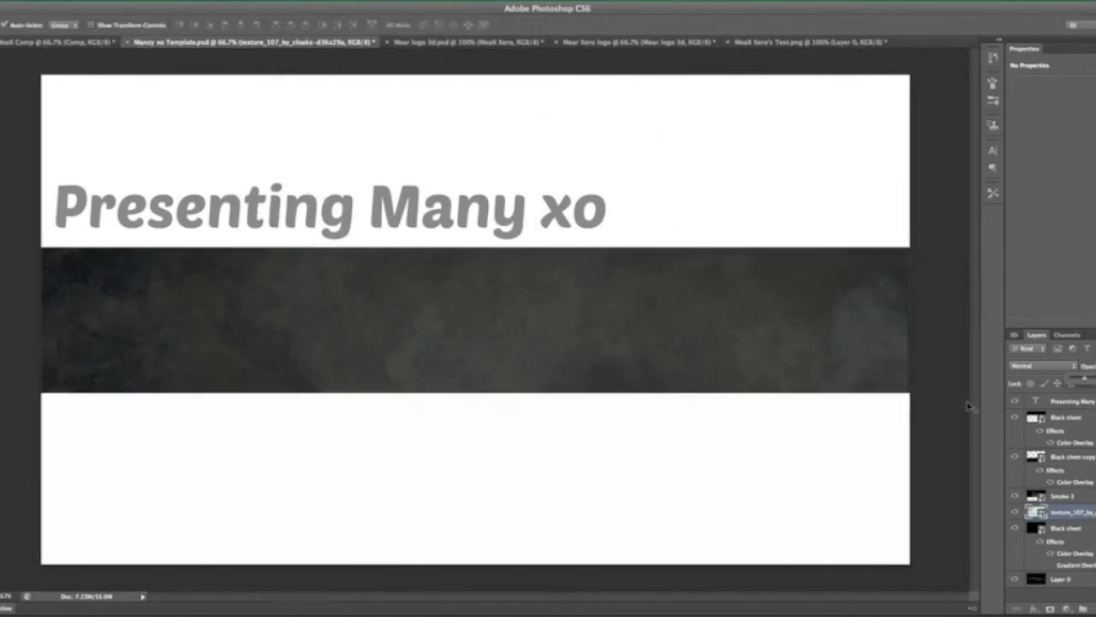
- Place another Smoke 3.jpg from the Smoke folder above texture_107 and reposition the smoke on the strip
click(946, 415)
key(super+Tab)
scroll(576, 374, down, 4)
click(182, 232)
double_click(437, 340)
click(622, 399)
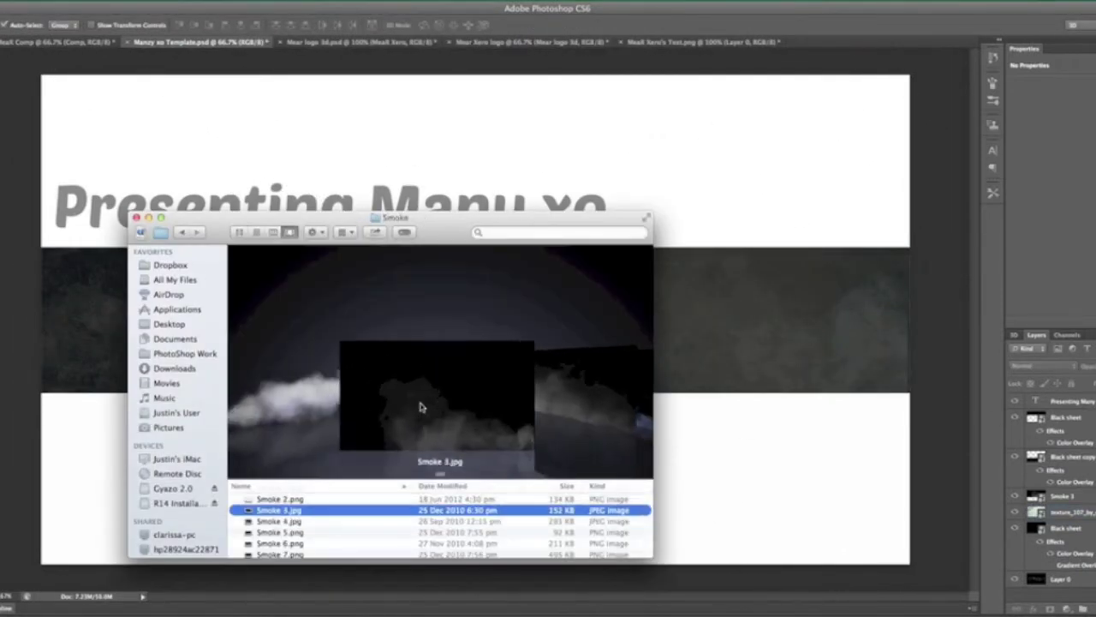
drag(419, 404, 728, 342)
key(Return)
key(ctrl+[)
key(ctrl+[)
key(ctrl+[)
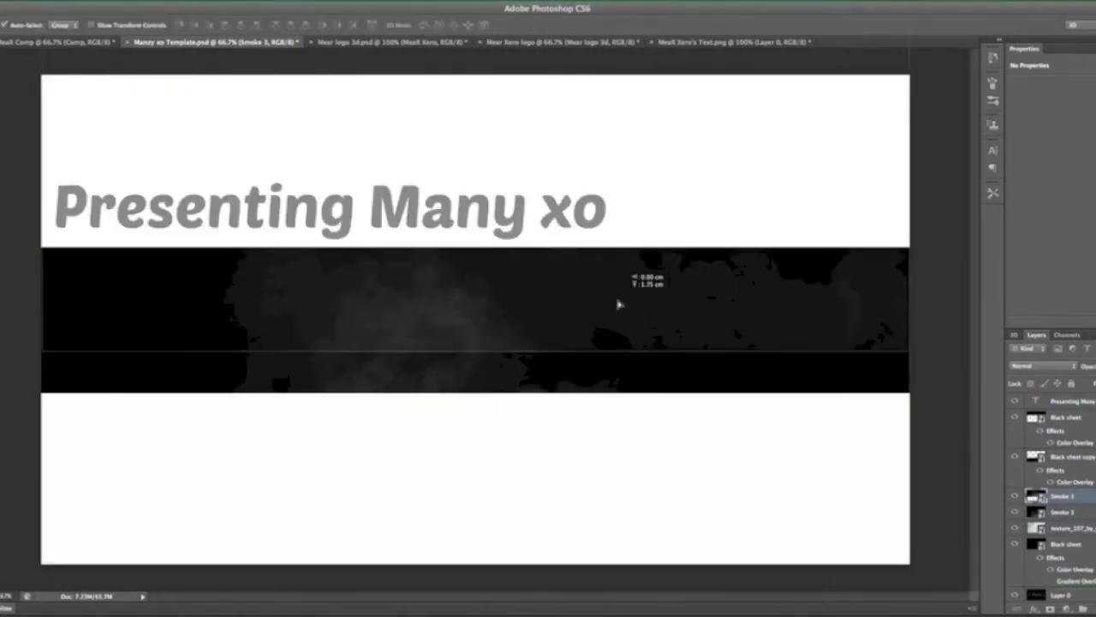
drag(747, 334, 765, 451)
- Delete the extra Smoke 3 layer and the texture_107 layer
key(Delete)
drag(1086, 502, 1082, 396)
drag(696, 289, 691, 210)
drag(1084, 401, 1089, 524)
click(1084, 496)
key(Delete)
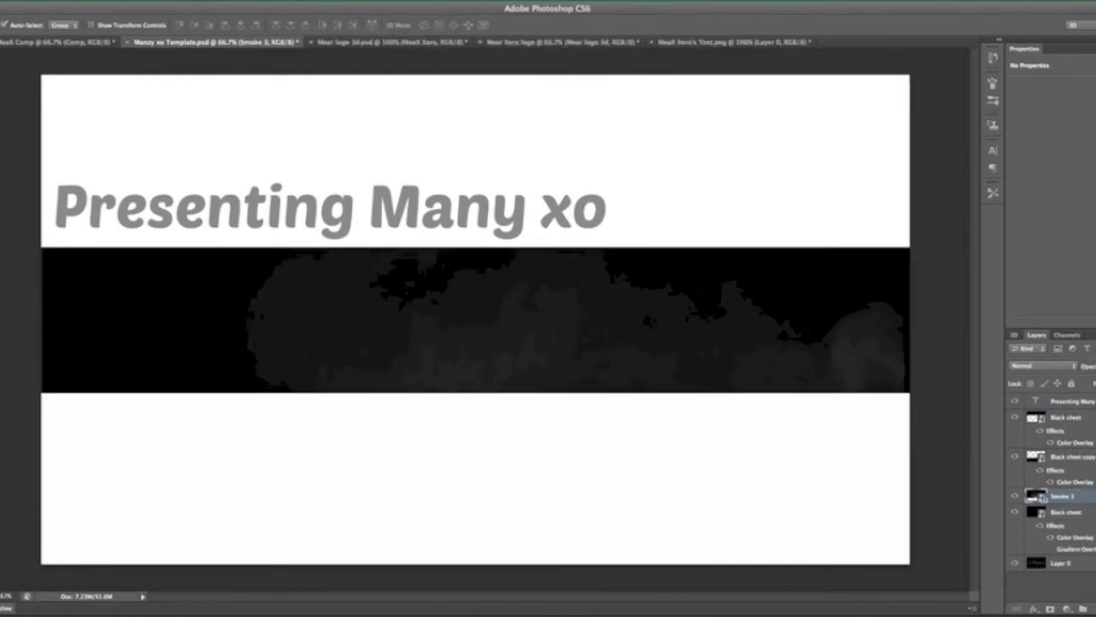
- Raise the Smoke 3 layer's opacity and place Background Texture 10 stretched across the black strip
drag(1085, 379, 1095, 380)
click(346, 615)
click(182, 232)
double_click(352, 283)
scroll(581, 394, down, 10)
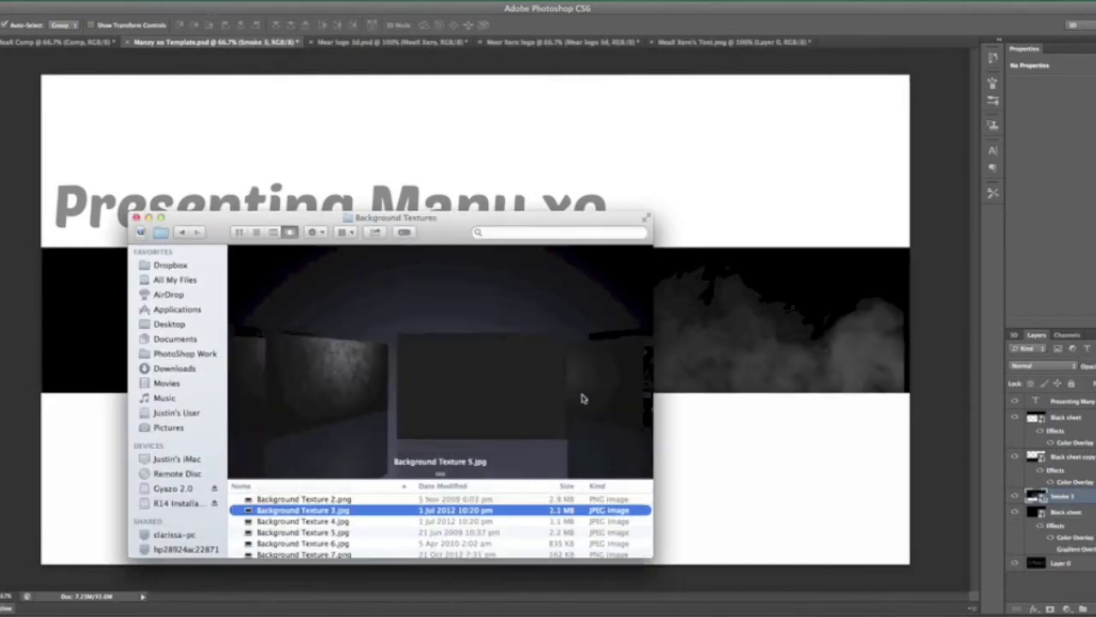
drag(438, 376, 773, 332)
drag(803, 73, 870, 211)
drag(510, 565, 510, 430)
drag(812, 328, 754, 328)
drag(810, 320, 1085, 321)
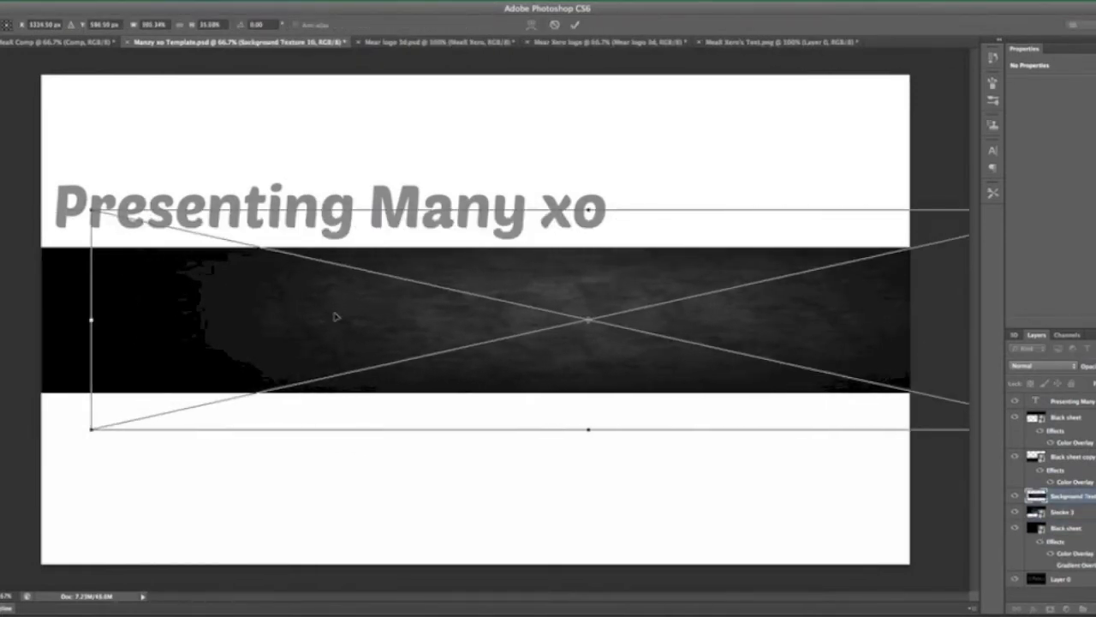
drag(335, 316, 245, 316)
key(Return)
- Reduce the Background Texture 10 layer's opacity, then delete that layer
click(1095, 366)
drag(1095, 381, 1087, 381)
key(Delete)
- Place Background Texture 28.png from the Background Textures folder over the strip and reduce its opacity
click(348, 615)
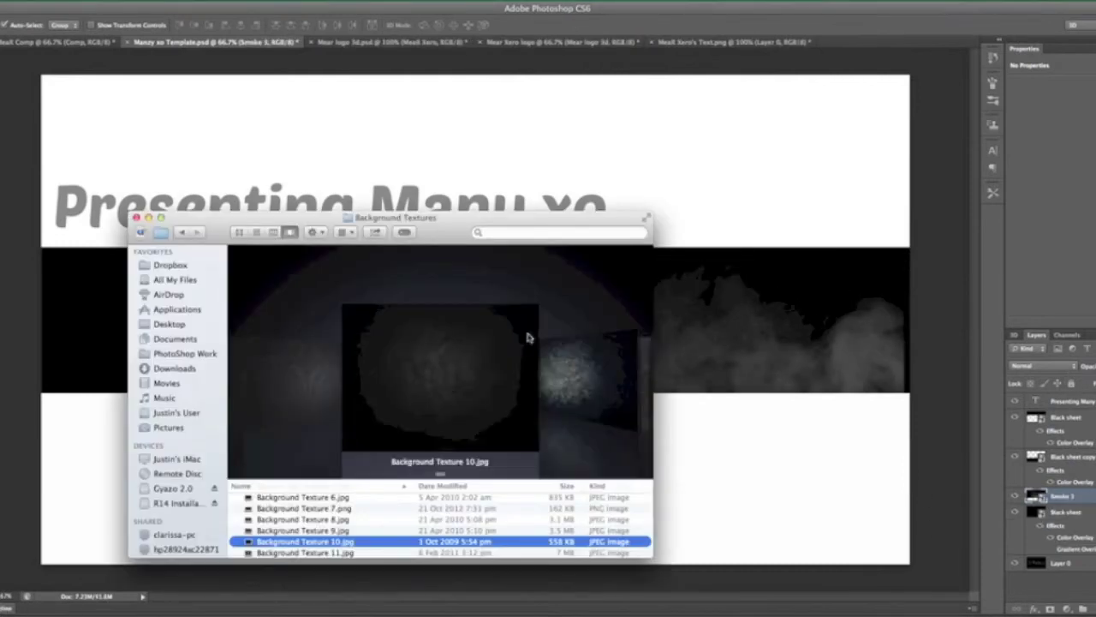
scroll(501, 381, down, 15)
click(597, 393)
drag(485, 399, 793, 358)
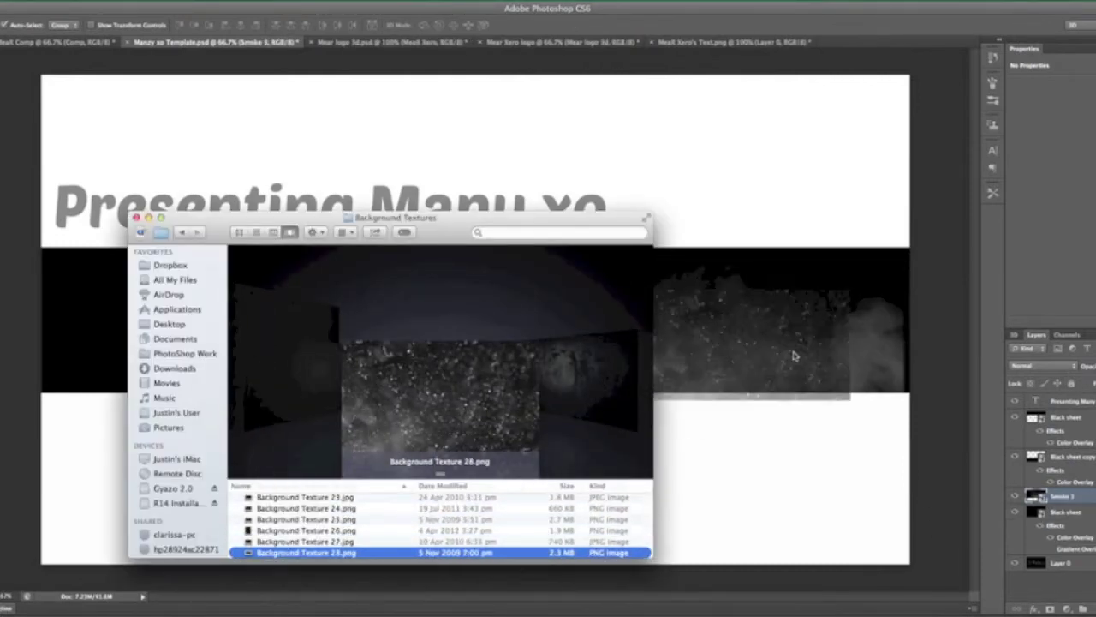
key(Return)
click(1095, 366)
drag(1095, 380, 1084, 380)
- Delete the Smoke 3 layer beneath the speckled background texture
click(1064, 512)
click(1095, 366)
key(Delete)
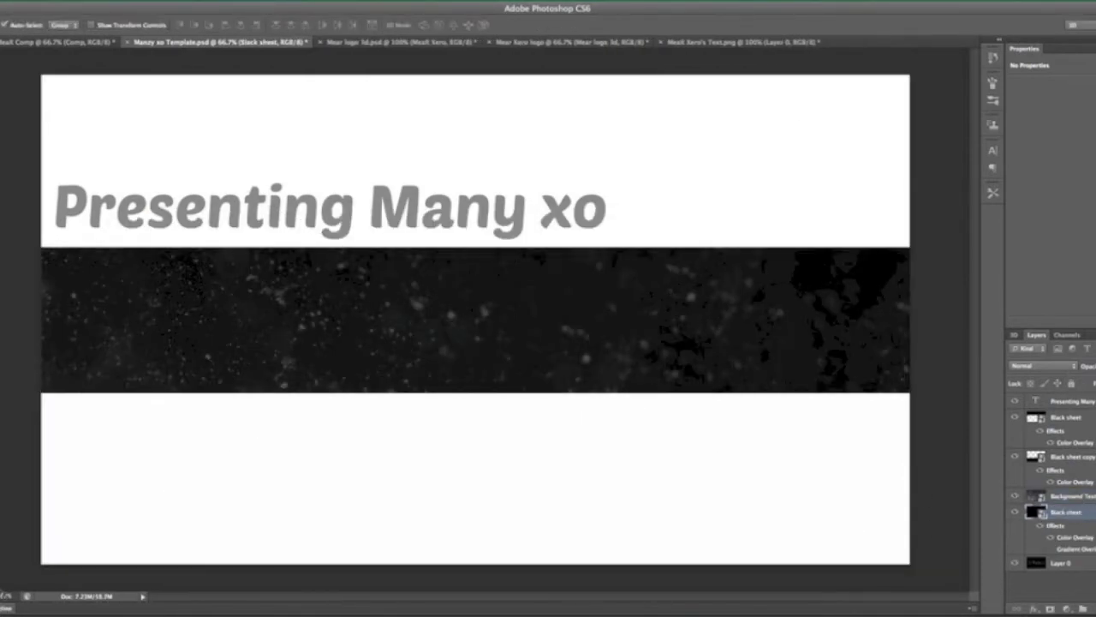
- Place Background Texture 33 above the lower Black sheet layer, enlarge it across the strip and reduce its opacity
click(349, 614)
scroll(590, 377, down, 5)
drag(479, 376, 793, 357)
drag(864, 174, 1031, 87)
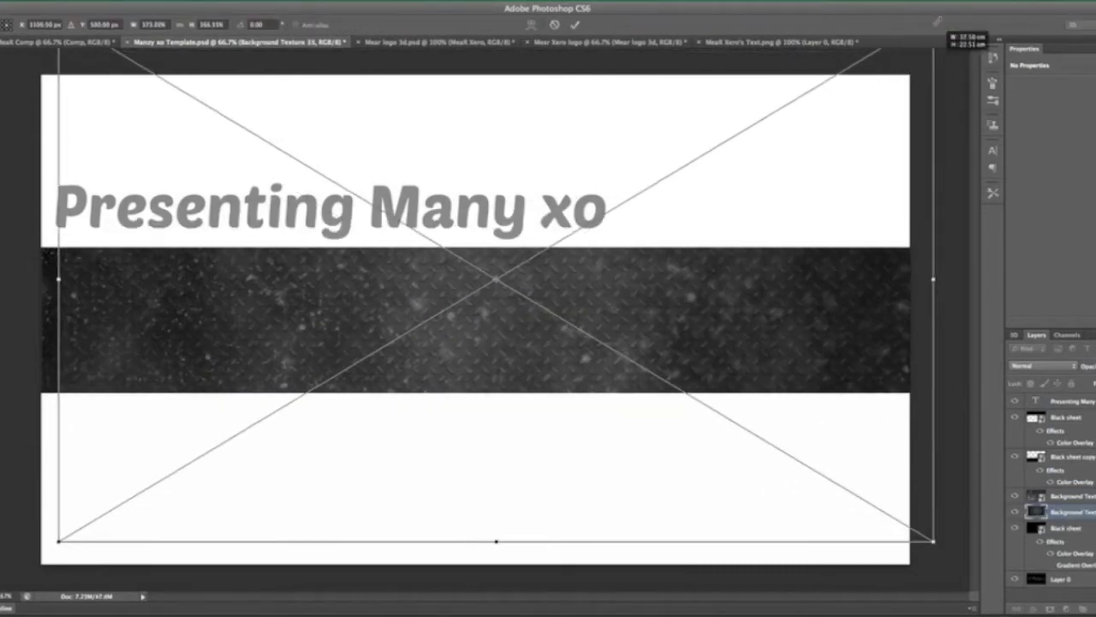
key(Return)
key(5)
- Look through the remaining Background Textures and the Mixed Textures, then open the Planetary folder
key(ctrl+o)
scroll(587, 387, down, 10)
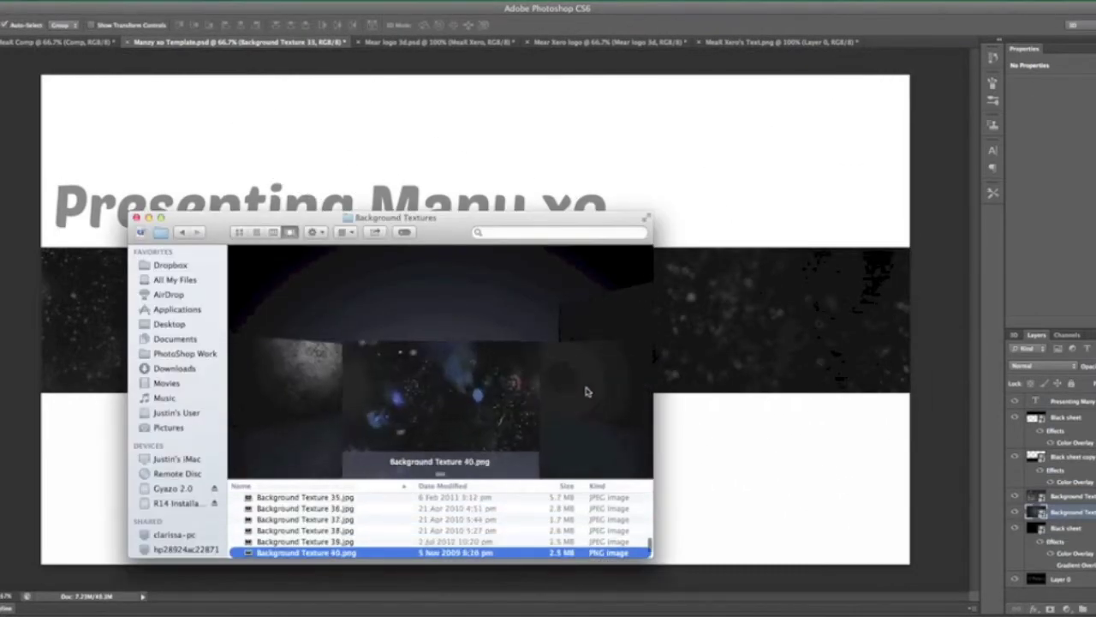
click(182, 232)
double_click(517, 272)
scroll(517, 377, down, 10)
click(183, 232)
double_click(270, 341)
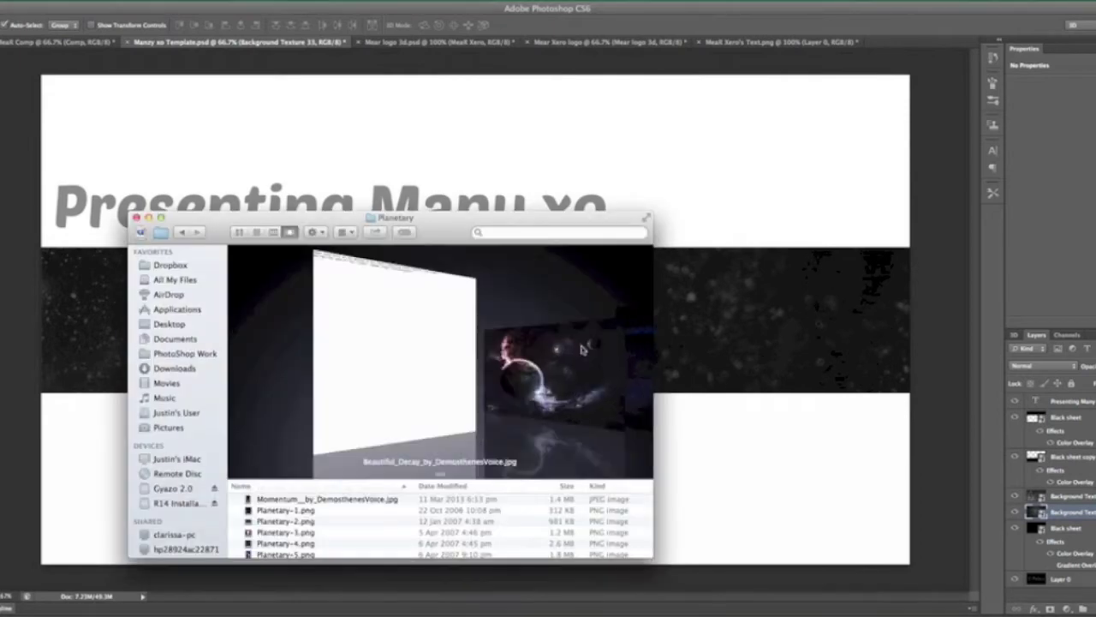
- Place Momentum__by_DemosthenesVoice.jpg, rotate it sideways and enlarge it so the planet fills the strip's right end
scroll(348, 391, down, 10)
click(342, 391)
drag(441, 377, 641, 157)
drag(647, 497, 660, 146)
shift+drag(719, 176, 1091, 7)
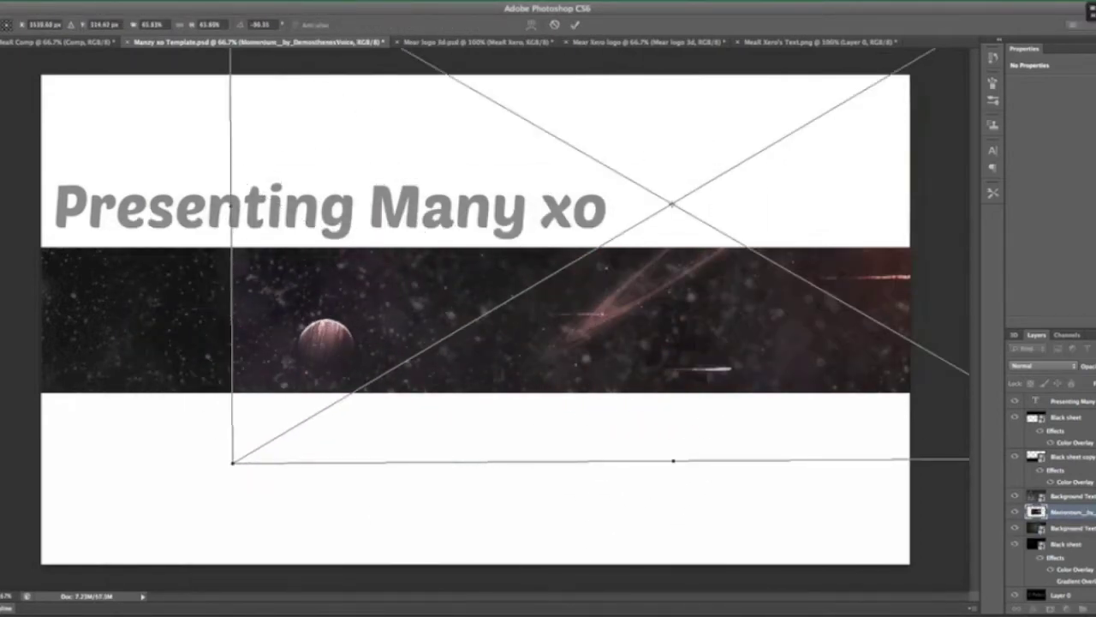
shift+drag(232, 462, 2, 613)
drag(501, 351, 585, 418)
key(Return)
- Place the rendered Manzy C3D text from Documents, scaled down, tilted about 12° counterclockwise and centred on the strip
key(super+Tab)
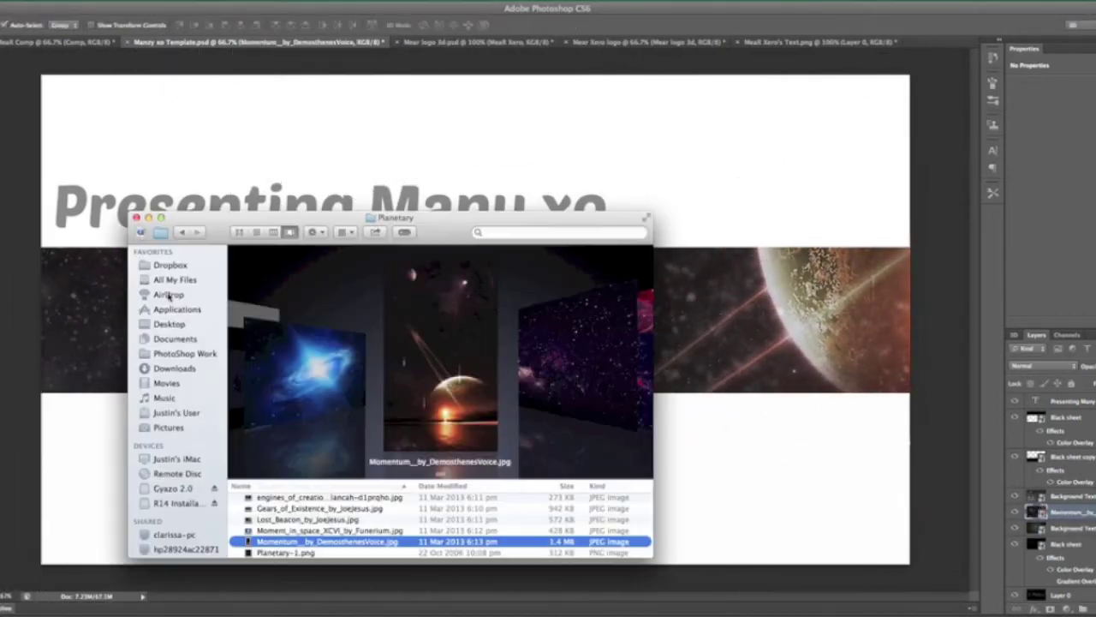
click(178, 338)
drag(438, 488, 728, 446)
shift+drag(909, 75, 474, 322)
drag(342, 445, 532, 323)
drag(696, 388, 707, 318)
drag(576, 327, 605, 310)
key(Return)
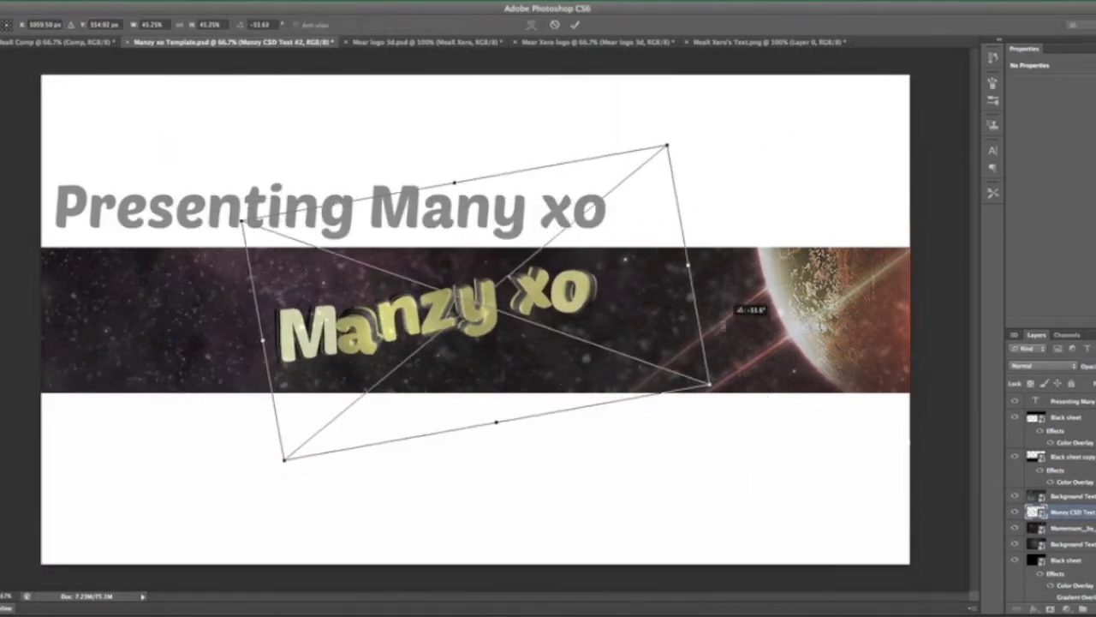
shift+drag(661, 138, 671, 132)
key(Return)
- Switch to the Finder and open the Common (Basic Textures) folder to find a scratch texture
key(super+Tab)
click(184, 353)
double_click(452, 293)
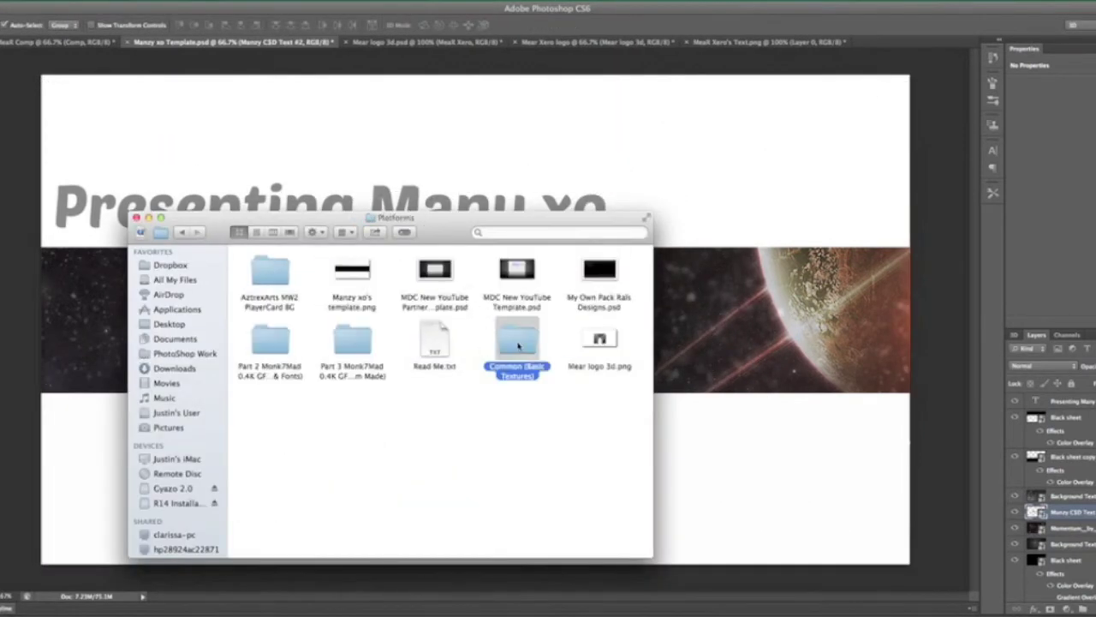
click(292, 233)
scroll(594, 362, down, 3)
- Try a single enlarged, rotated copy of the scratch texture over the strip at reduced opacity, then delete it
drag(440, 368, 728, 343)
shift+drag(614, 115, 799, 52)
drag(934, 428, 959, 94)
drag(554, 313, 489, 319)
key(Return)
drag(1095, 382, 1080, 382)
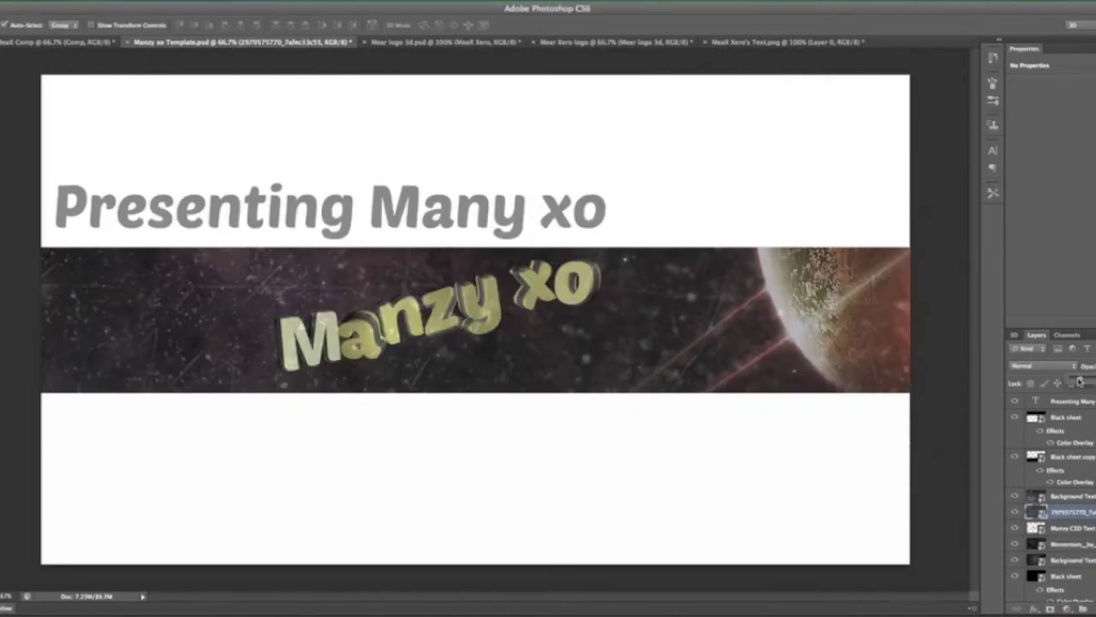
key(Delete)
- Place the scratch texture again, rotate it about 90° and position it over the strip's left half
key(super+Tab)
drag(438, 364, 681, 339)
drag(643, 136, 658, 486)
drag(636, 333, 406, 324)
key(Return)
- Place a second rotated copy of the scratch texture, stretch it to the strip's right edge and reduce the scratch opacity
key(super+Tab)
drag(438, 364, 680, 339)
drag(677, 125, 694, 531)
drag(602, 318, 776, 329)
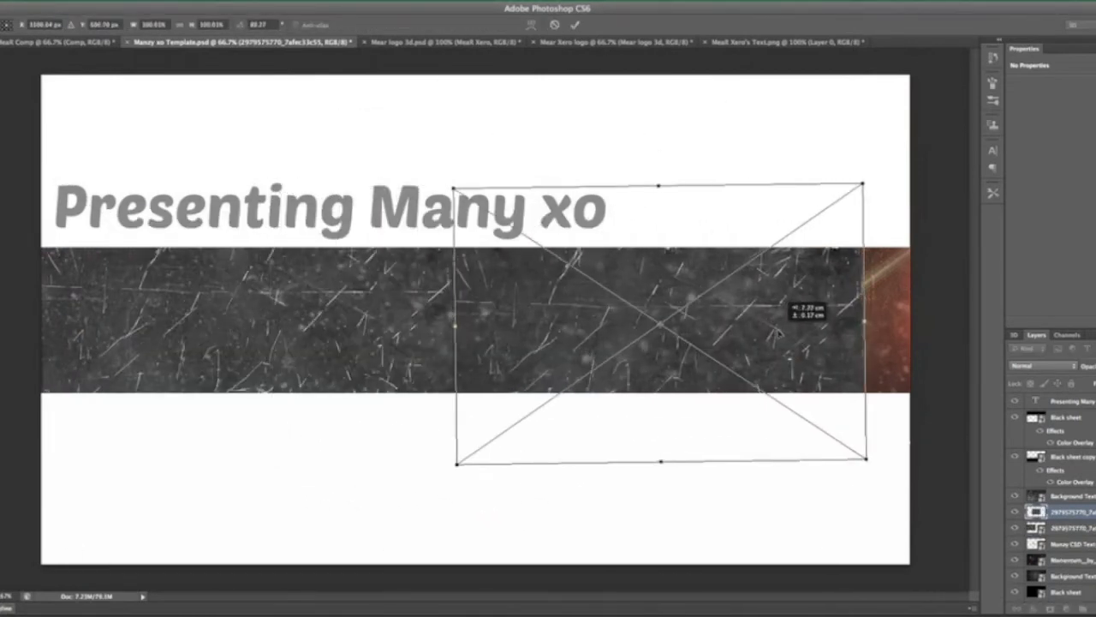
drag(860, 321, 910, 322)
key(Return)
drag(1095, 378, 1081, 382)
click(838, 413)
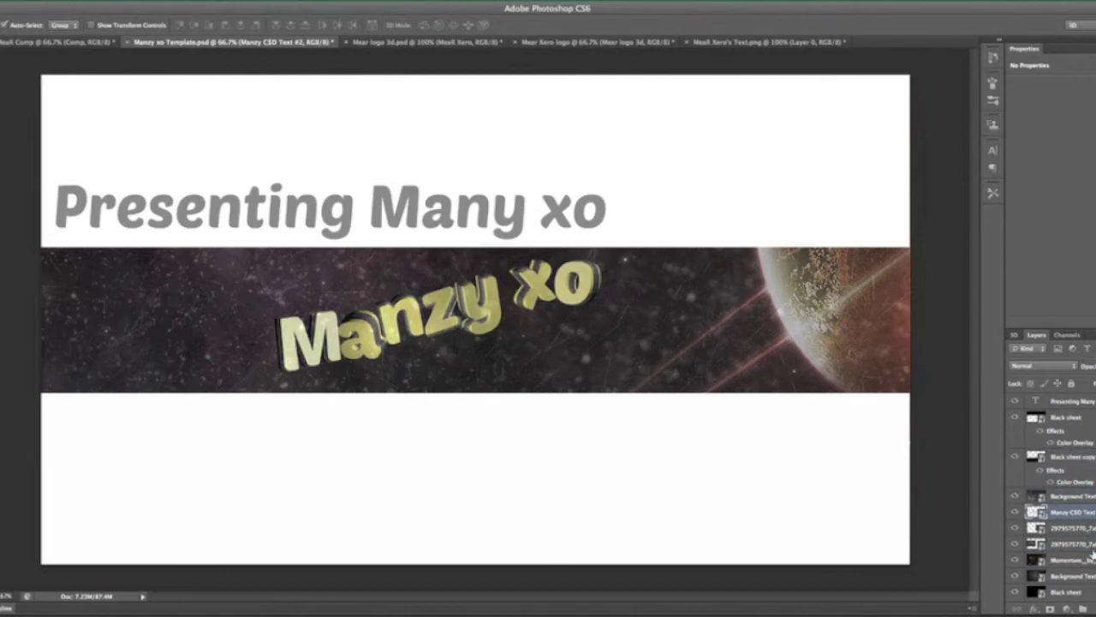
- Move the Momentum planet layer below the Background Texture 33 layer
drag(1062, 435, 1063, 439)
drag(1065, 447, 1071, 485)
drag(1071, 480, 1072, 532)
- Place the square Facebook icon from the Social Icons folder, scaled down, at the strip's lower-left corner
key(super+Tab)
click(184, 235)
click(183, 234)
click(183, 234)
double_click(546, 394)
click(183, 233)
click(184, 233)
click(479, 519)
double_click(480, 553)
scroll(479, 524, down, 15)
scroll(550, 375, right, 20)
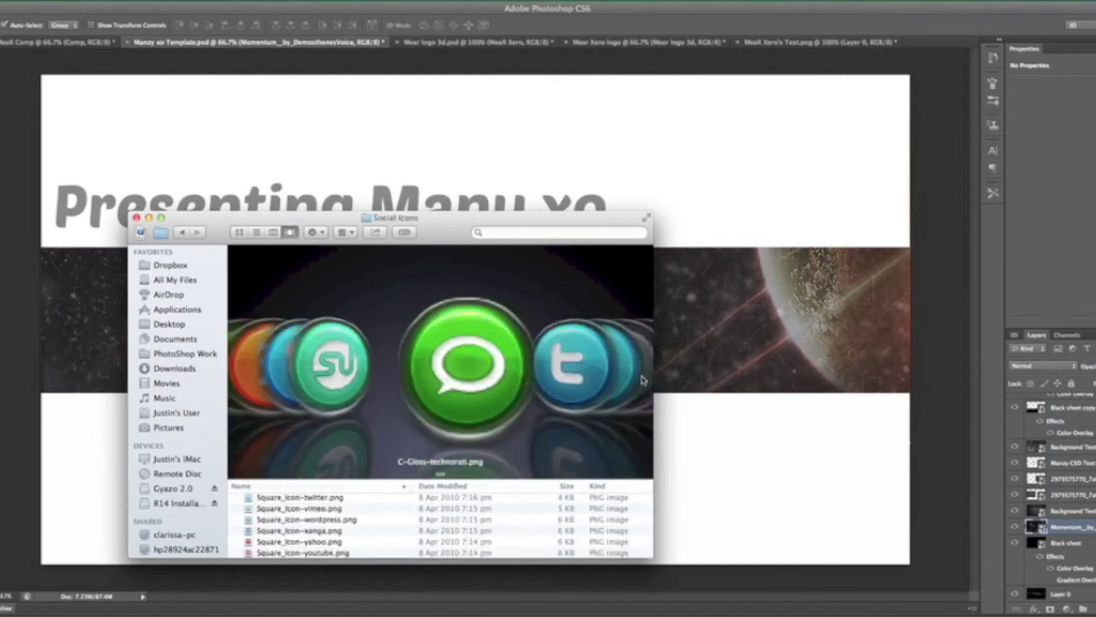
drag(460, 389, 719, 334)
drag(502, 293, 474, 322)
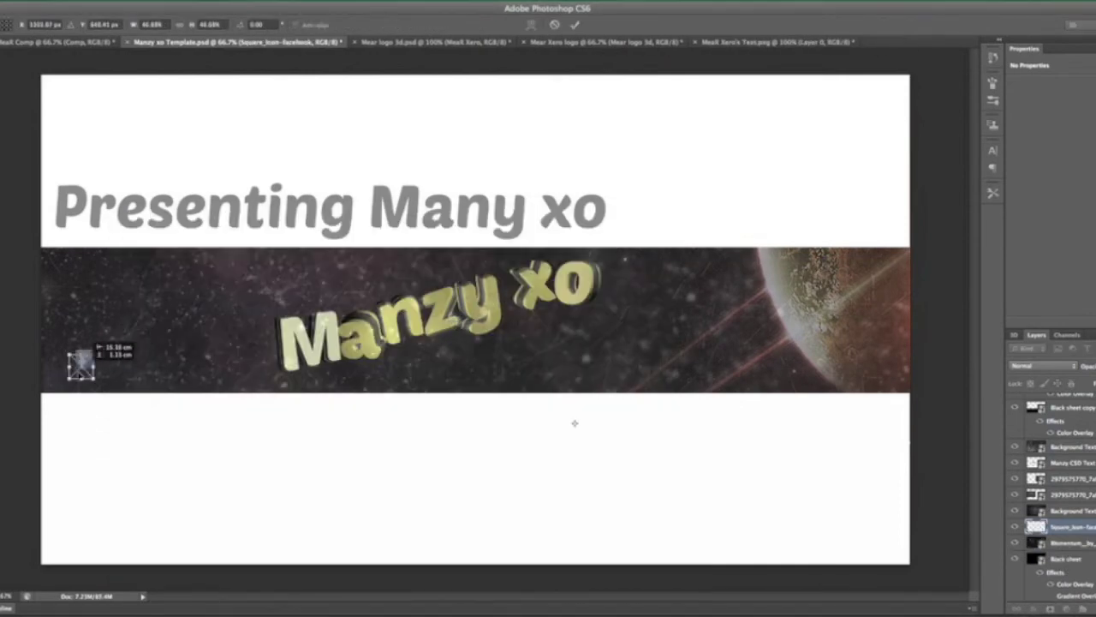
- Place the square Twitter icon, scaled down to match, just right of the Facebook icon
key(super+Tab)
scroll(465, 369, right, 20)
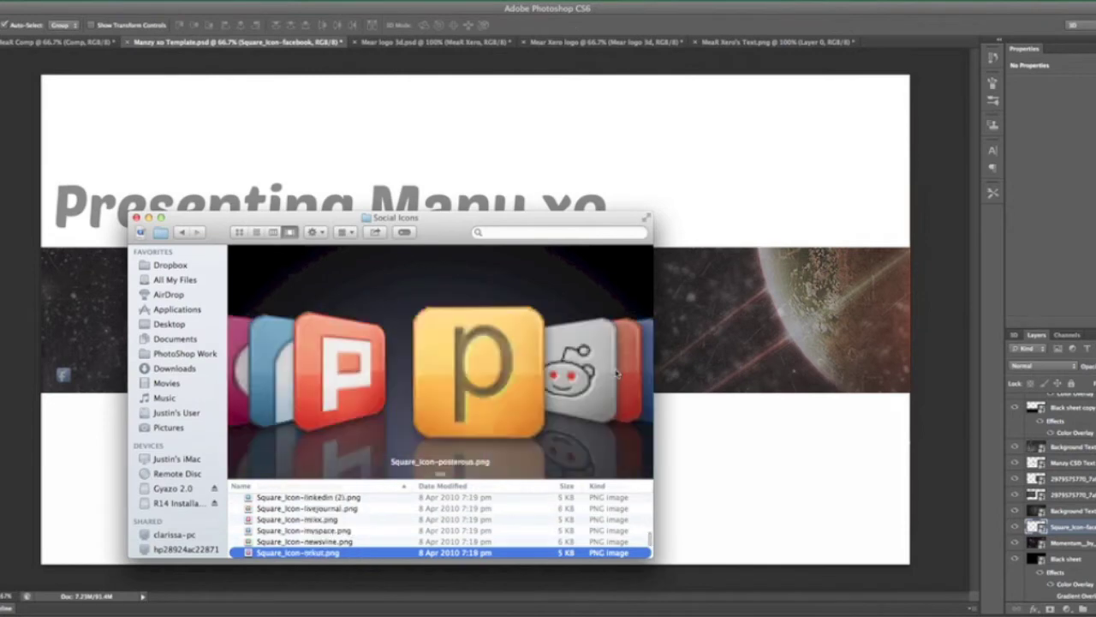
drag(462, 374, 698, 364)
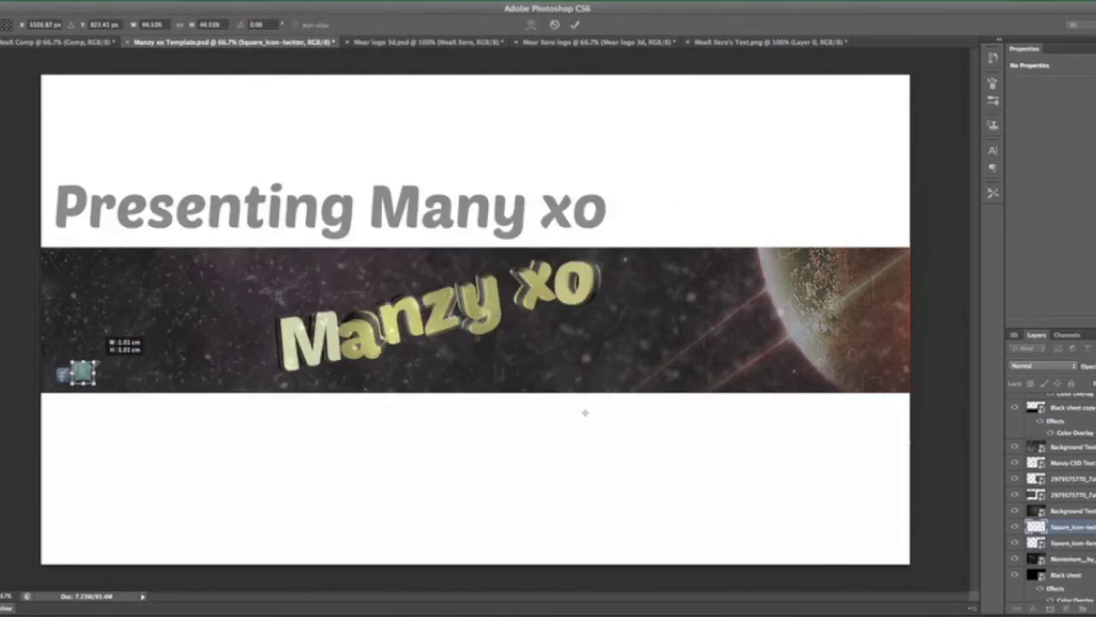
drag(487, 314, 109, 361)
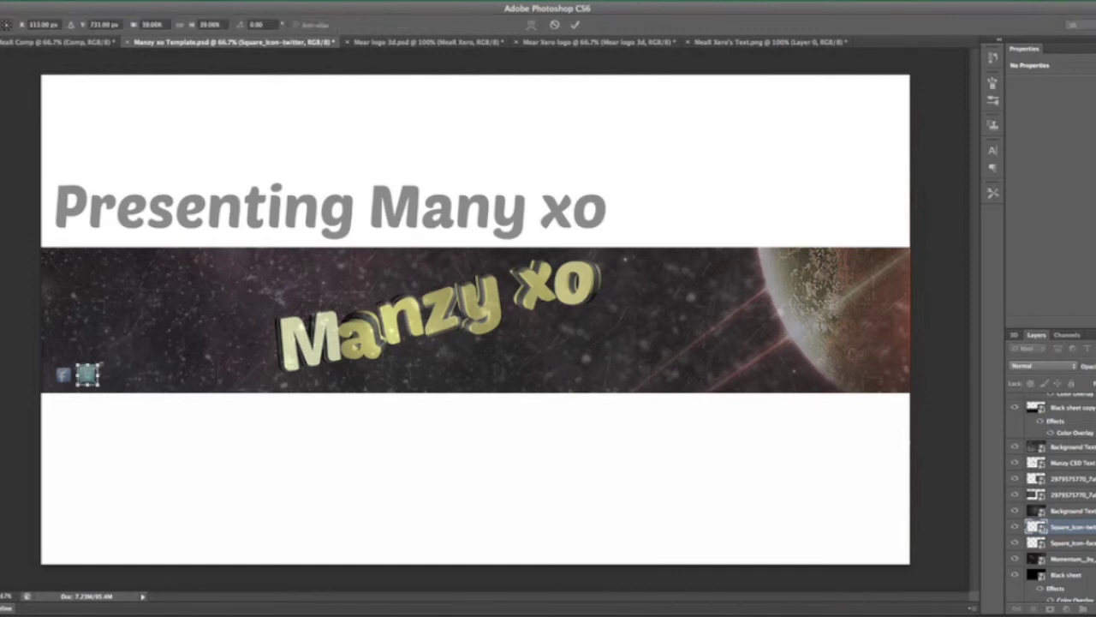
- Place the square YouTube icon, scaled down to match, just right of the Twitter icon
key(super+Tab)
drag(507, 377, 729, 360)
drag(494, 301, 489, 305)
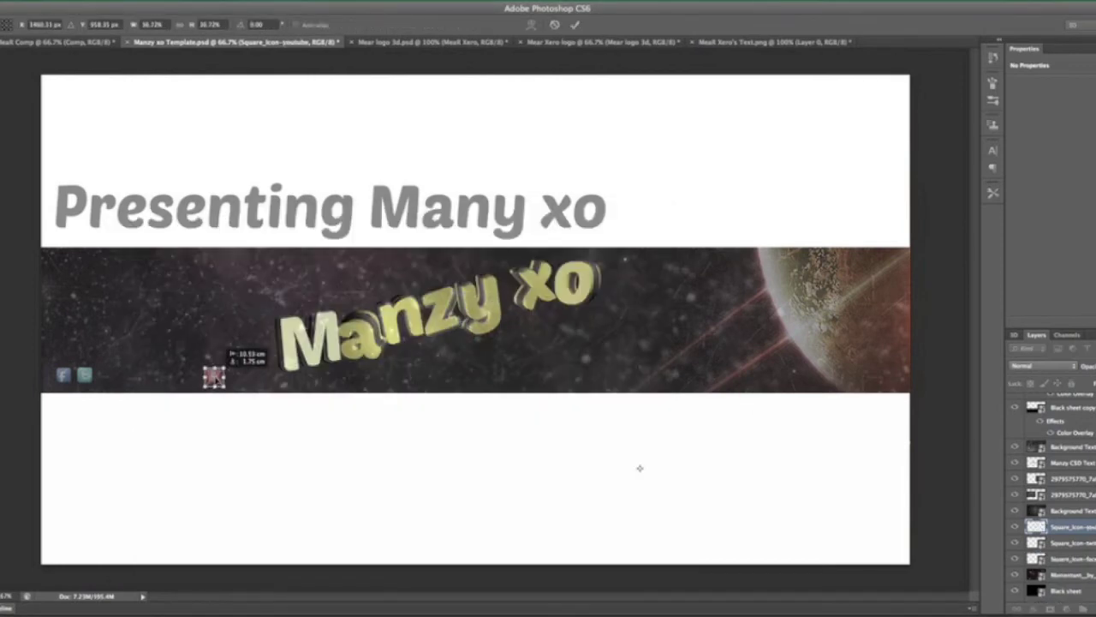
scroll(1069, 531, down, 2)
scroll(1069, 531, up, 5)
- Open the Simple Flares folder and look through the flare images for one to use on the icons
key(super+Tab)
click(182, 353)
double_click(468, 281)
click(265, 345)
double_click(266, 344)
double_click(352, 343)
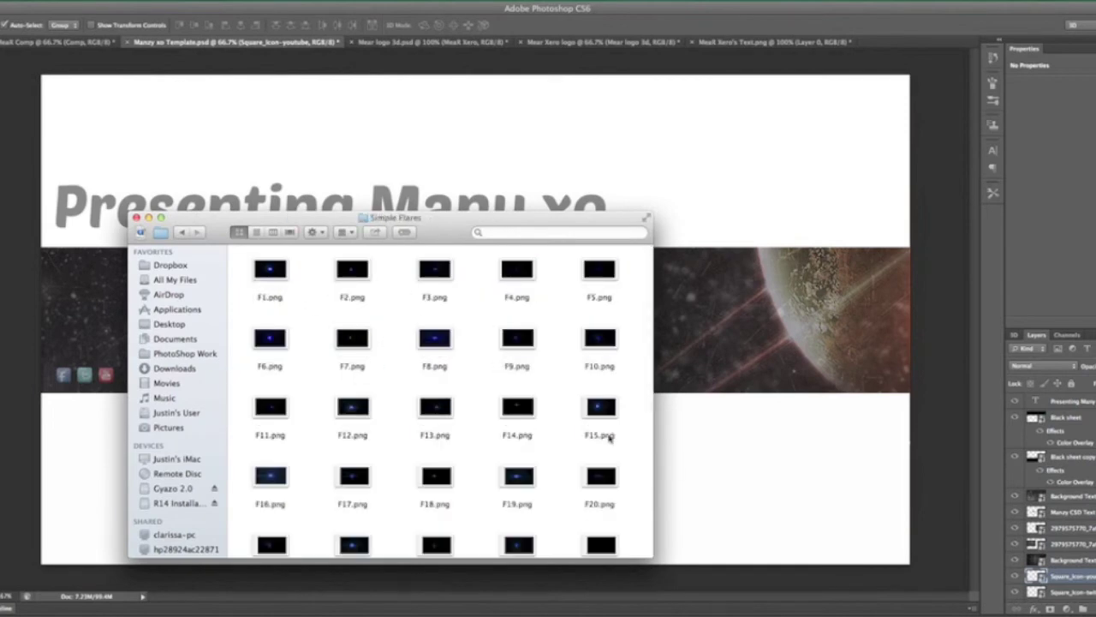
click(290, 232)
scroll(612, 389, down, 10)
double_click(488, 396)
key(super+q)
scroll(563, 396, down, 2)
scroll(585, 410, down, 4)
- Try placing the F22 flare, scaled down small, over the social icons
drag(490, 394, 736, 342)
shift+drag(909, 75, 151, 496)
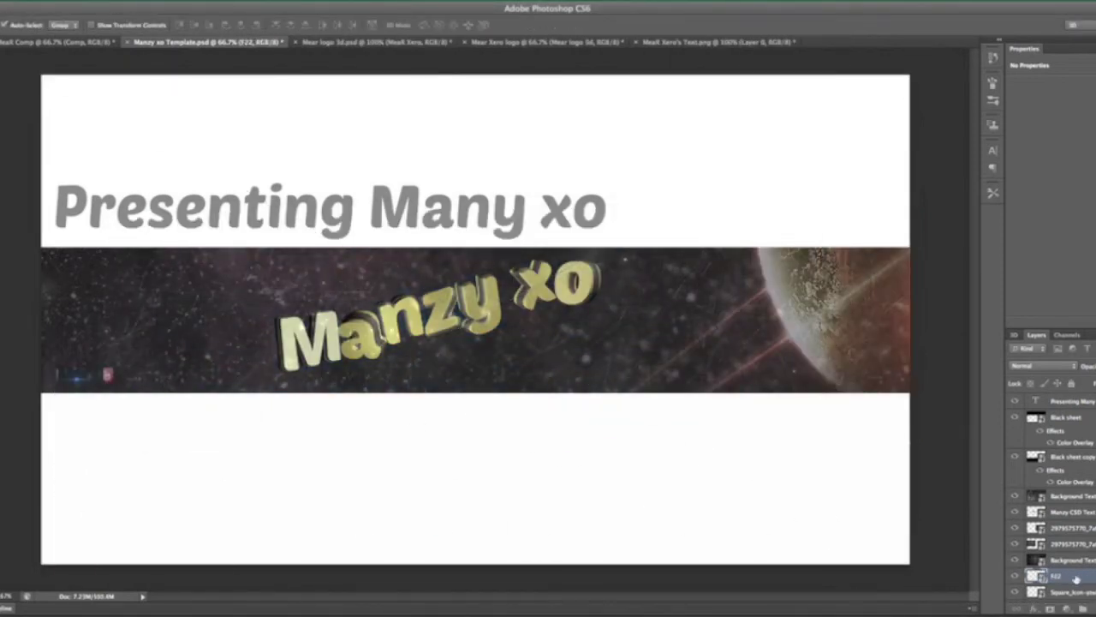
drag(1076, 579, 1075, 571)
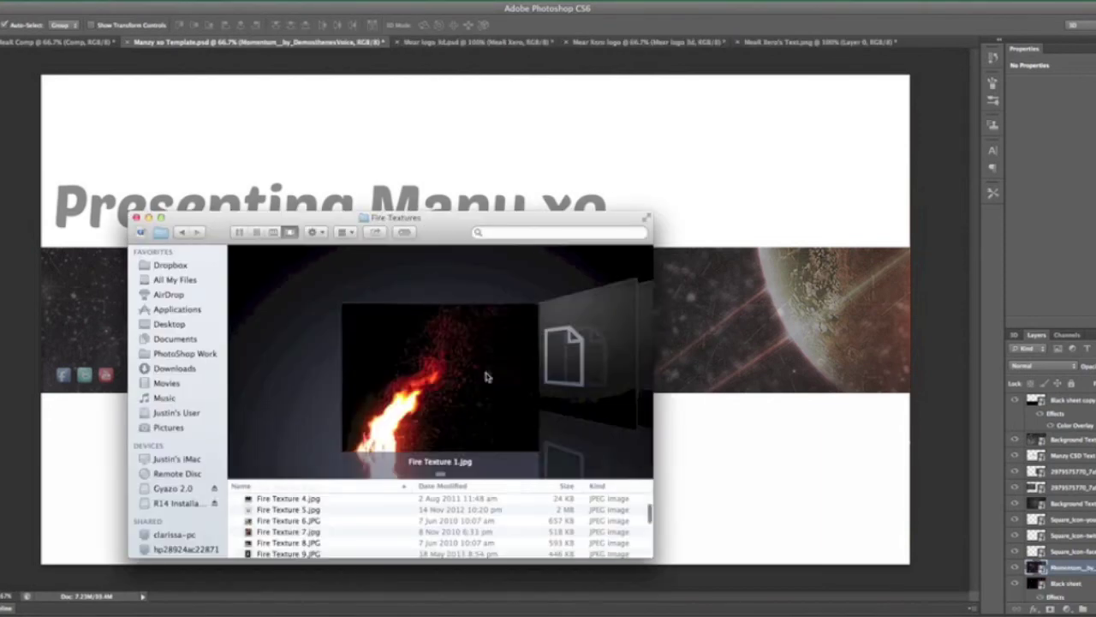
- Place Fire Texture 16 from the Fire Textures folder over the banner strip beneath the social icon layers and shift it upward
scroll(548, 386, down, 6)
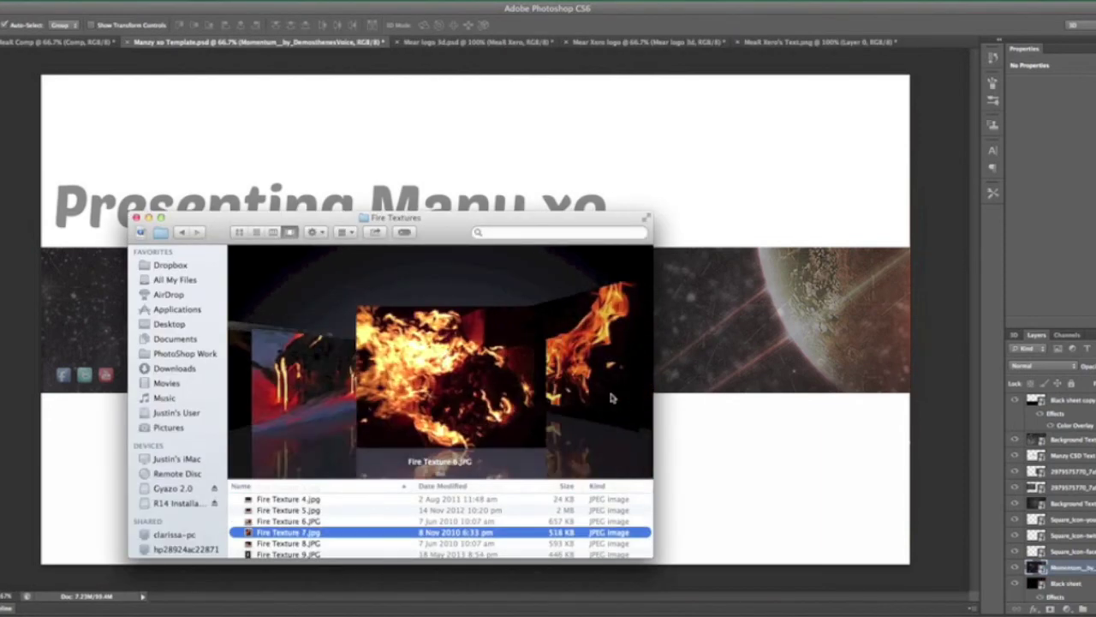
scroll(612, 398, down, 5)
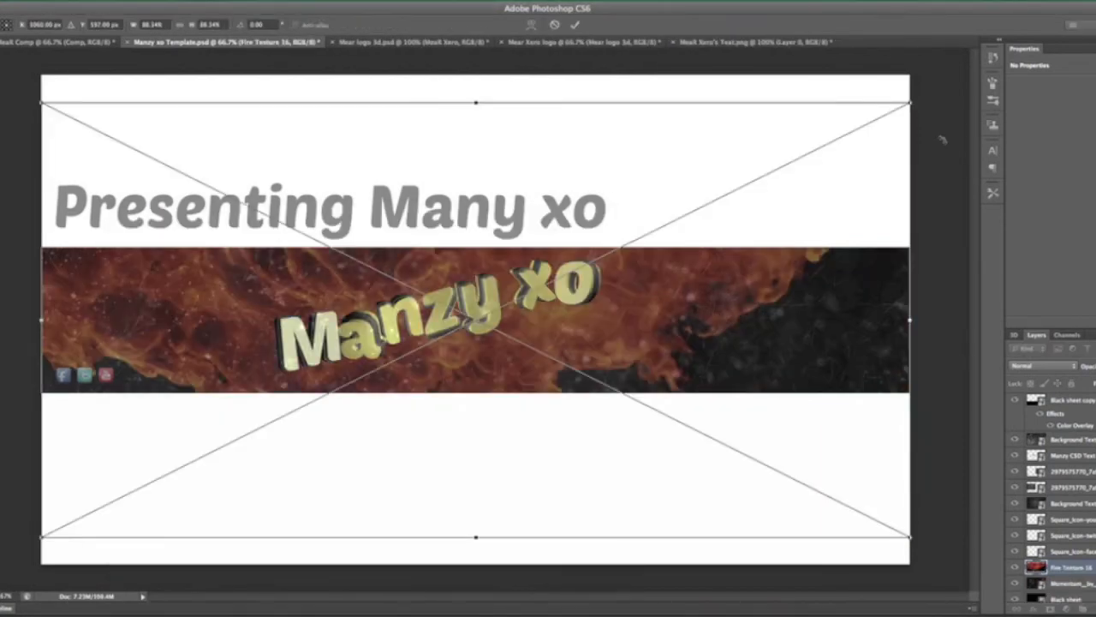
mouse_move(58, 478)
mouse_down()
mouse_move(54, 465)
mouse_move(54, 475)
mouse_up()
drag(322, 480, 320, 343)
key(Return)
click(793, 480)
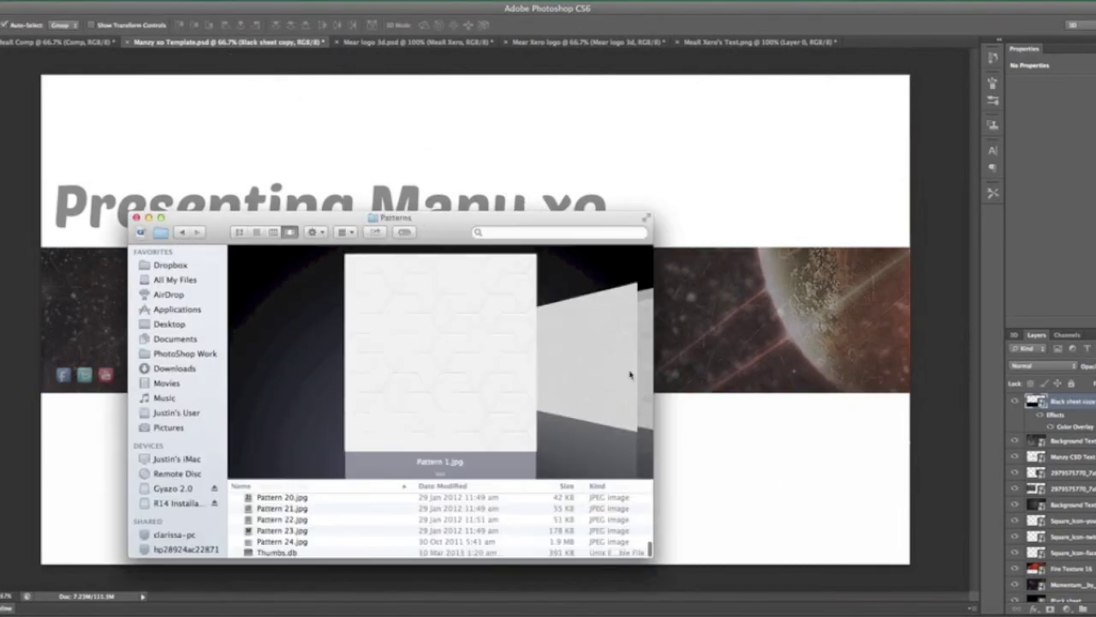
- Leave the Patterns folder and place the Smoke 4 image into the banner document, shifting it up over the strip
scroll(629, 374, down, 5)
click(181, 232)
double_click(438, 342)
scroll(475, 368, down, 3)
drag(487, 401, 814, 394)
drag(784, 375, 786, 235)
key(Return)
- Reorder the Smoke 4 layer to sit directly beneath the Manzy 3D text layer
drag(1086, 404, 1088, 583)
drag(1086, 462, 1087, 466)
drag(1095, 380, 1081, 379)
drag(1079, 454, 1079, 444)
click(755, 517)
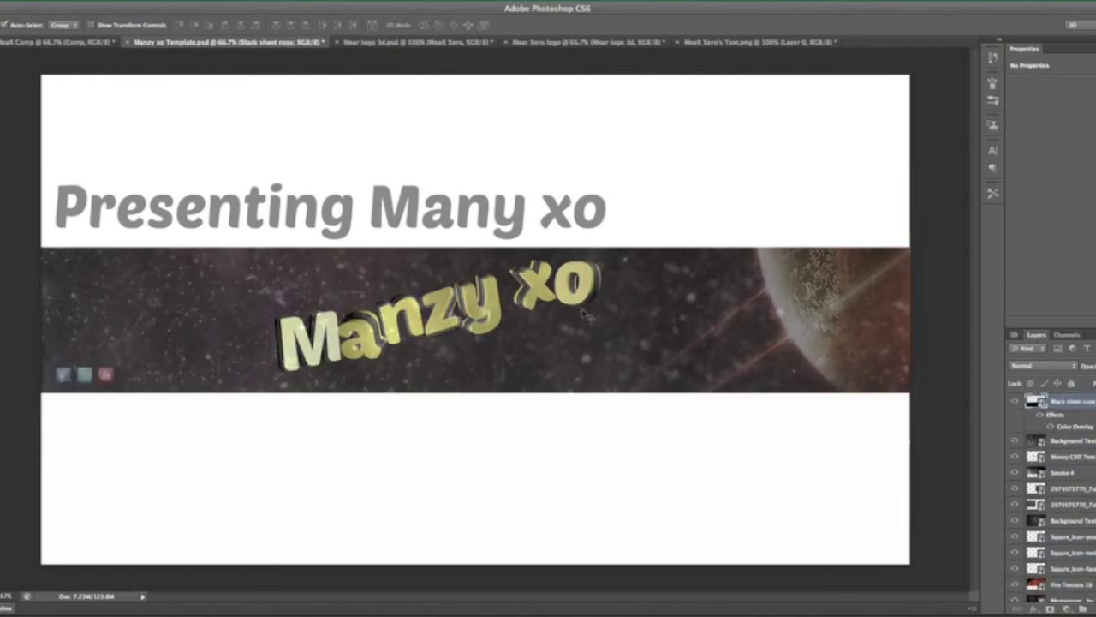